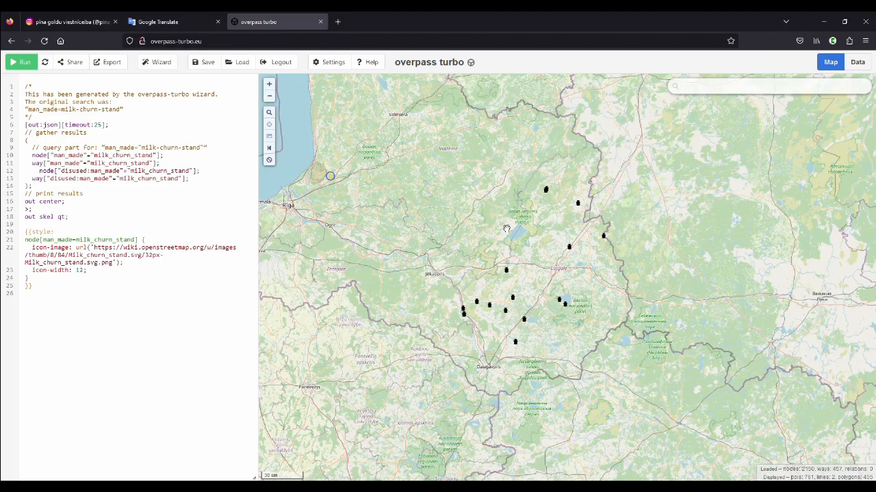
scroll(527, 240, "down", 1)
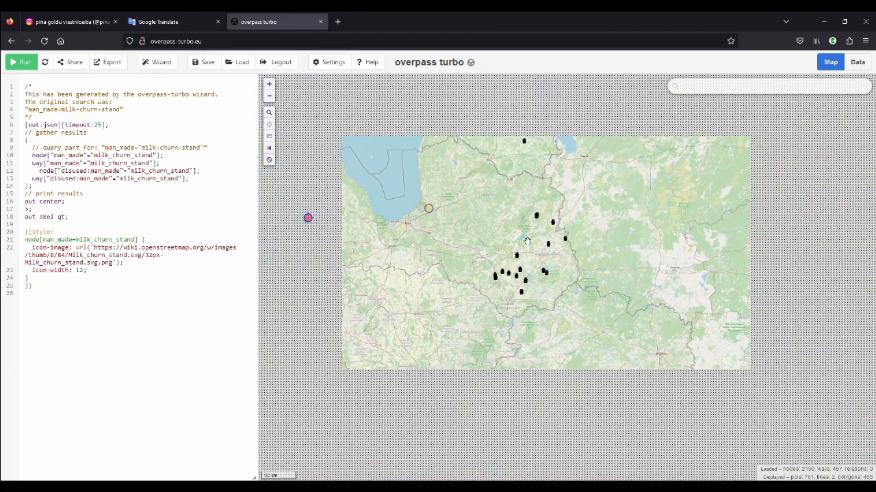
scroll(527, 250, "up", 1)
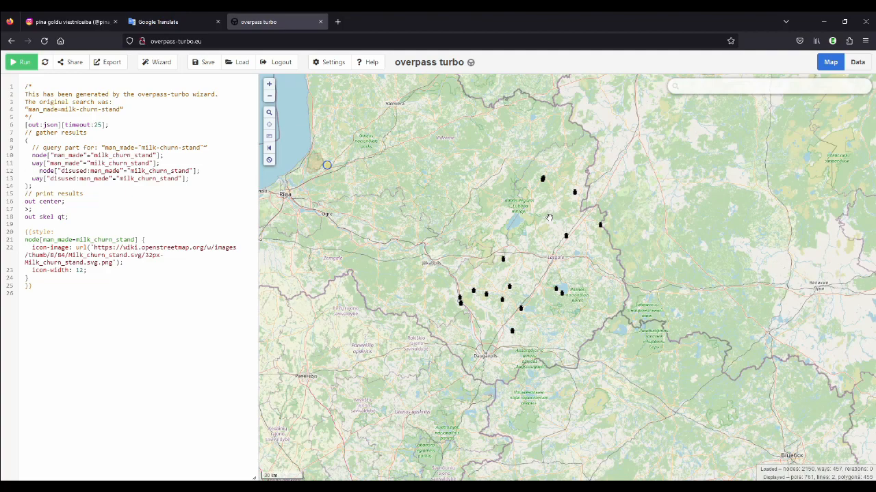
Switch from the overpass turbo map to the Instagram post with the stand photo.
left_click(68, 22)
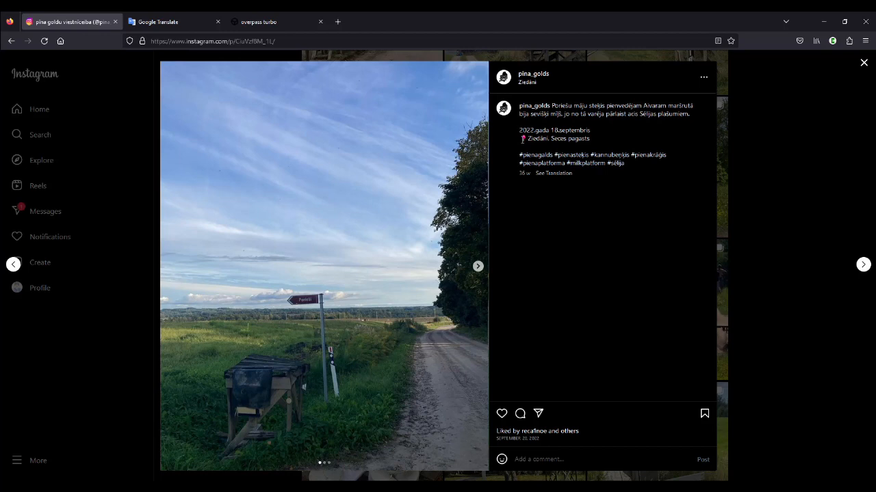
Select the place name Ziedāni in the post caption, after trying the location text and Seces.
left_click_drag(520, 138, 558, 139)
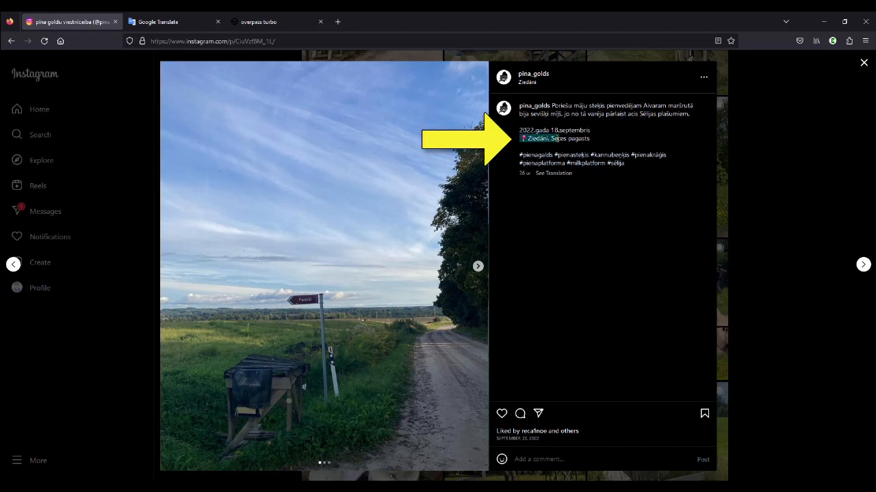
left_click(603, 143)
double_click(551, 138)
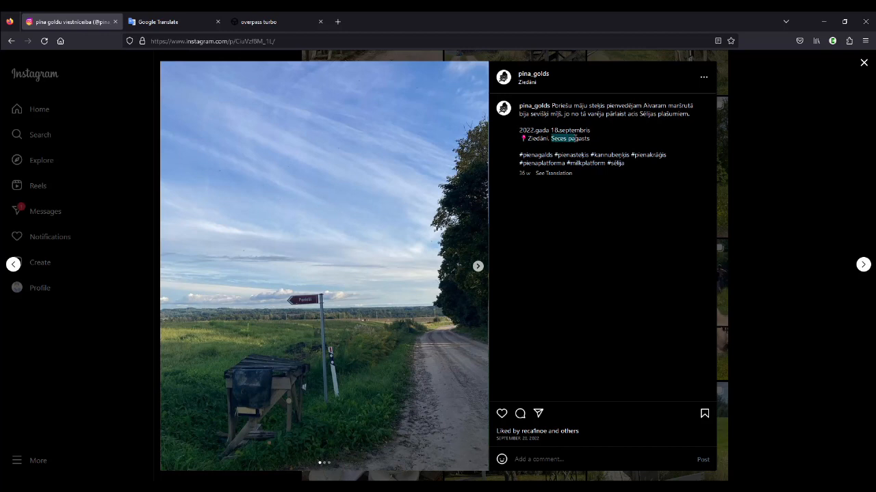
left_click(579, 140)
double_click(535, 138)
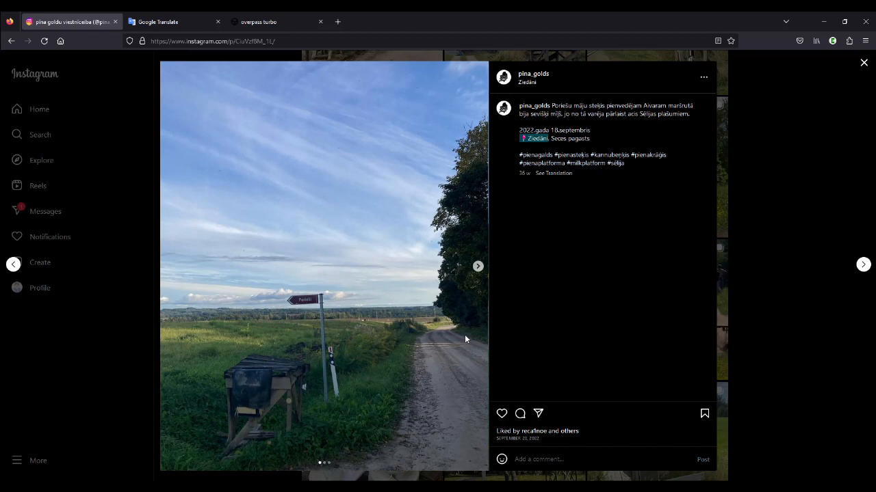
left_click(478, 267)
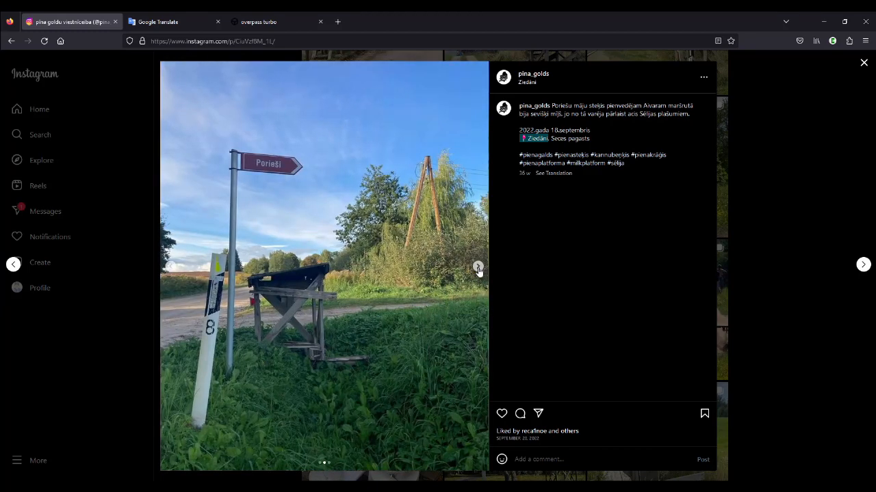
left_click(171, 266)
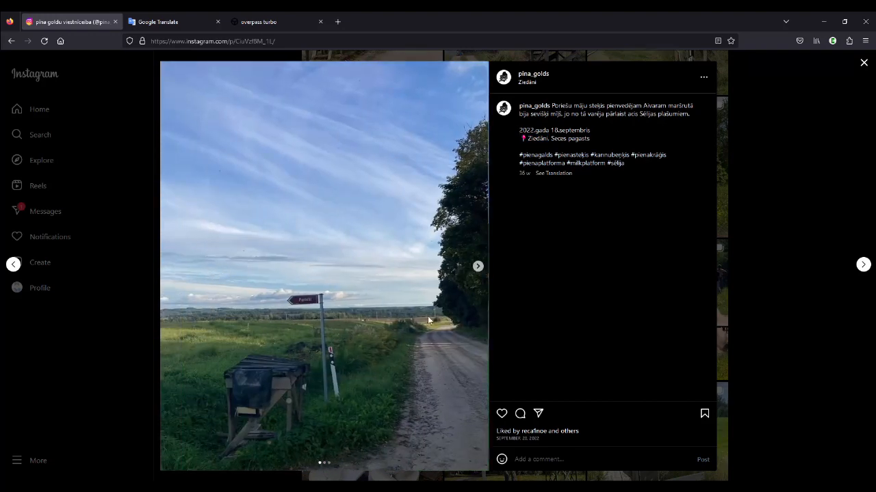
left_click(478, 266)
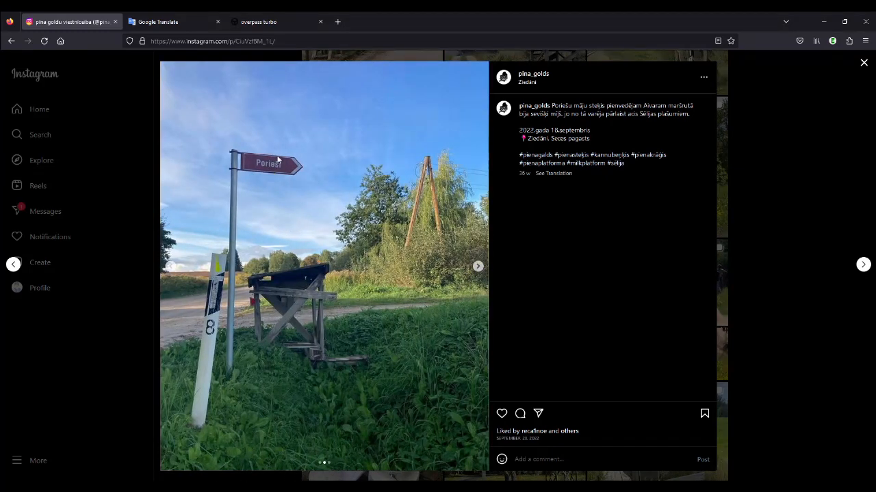
left_click(478, 267)
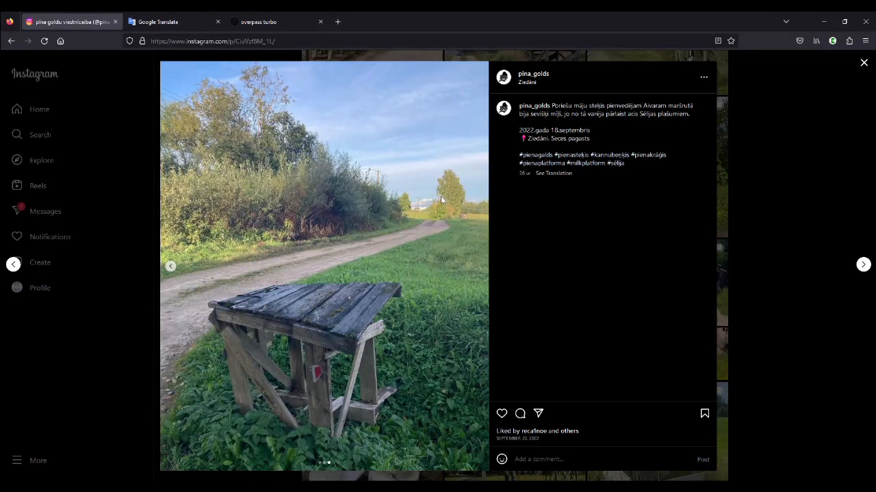
left_click(171, 267)
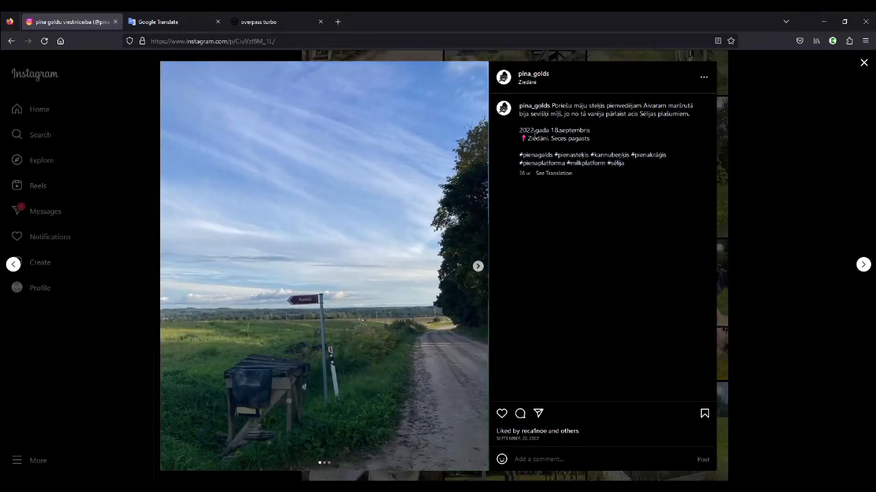
double_click(536, 138)
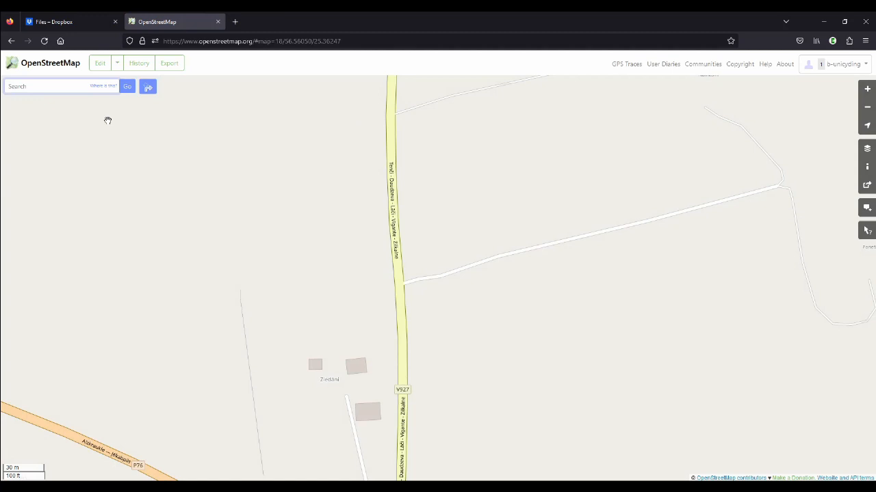
scroll(452, 240, "down", 2)
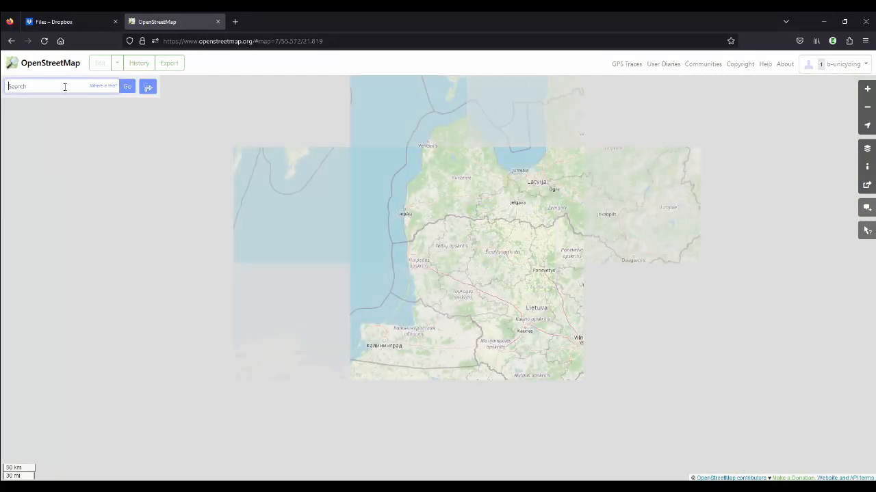
Search OpenStreetMap for Ziedāni and open the Bus Stop Ziedāni result.
left_click(61, 86)
type("Ziedāni")
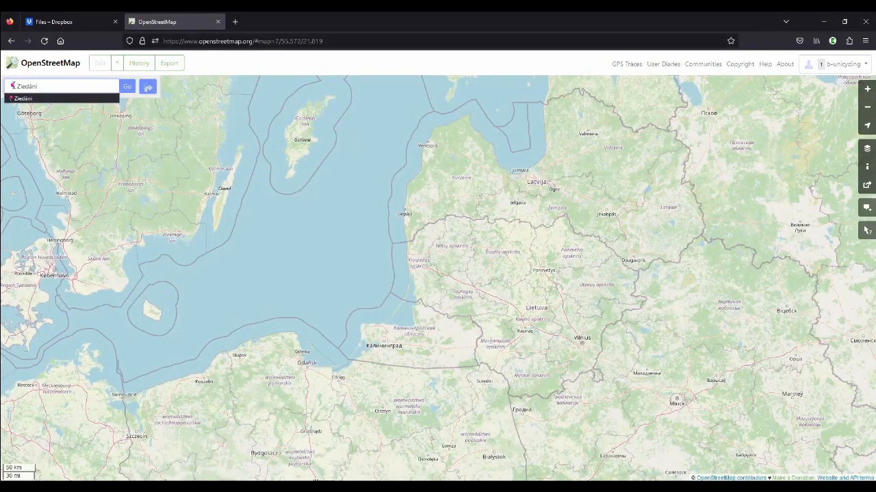
left_click_drag(16, 86, 7, 86)
left_click(127, 87)
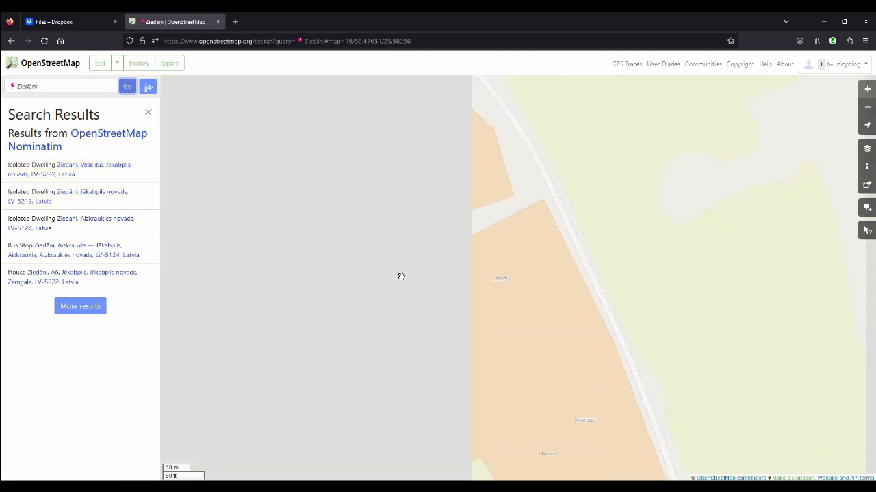
scroll(400, 212, "down", 2)
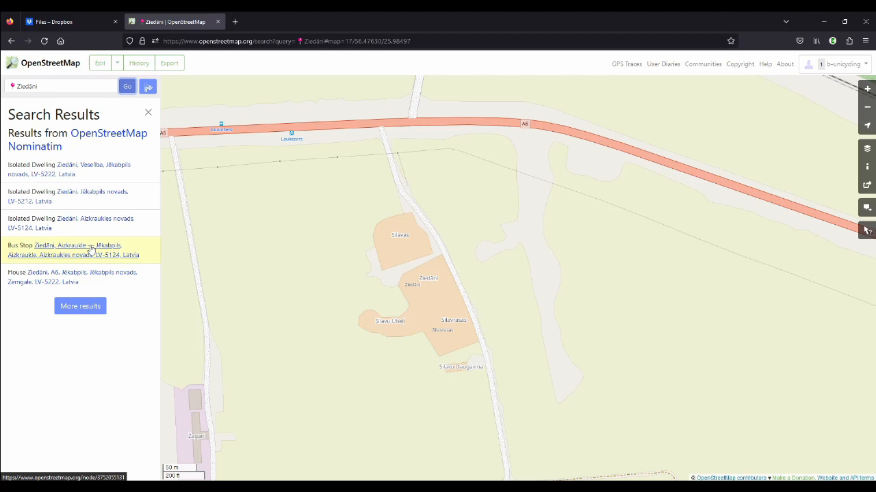
left_click(91, 249)
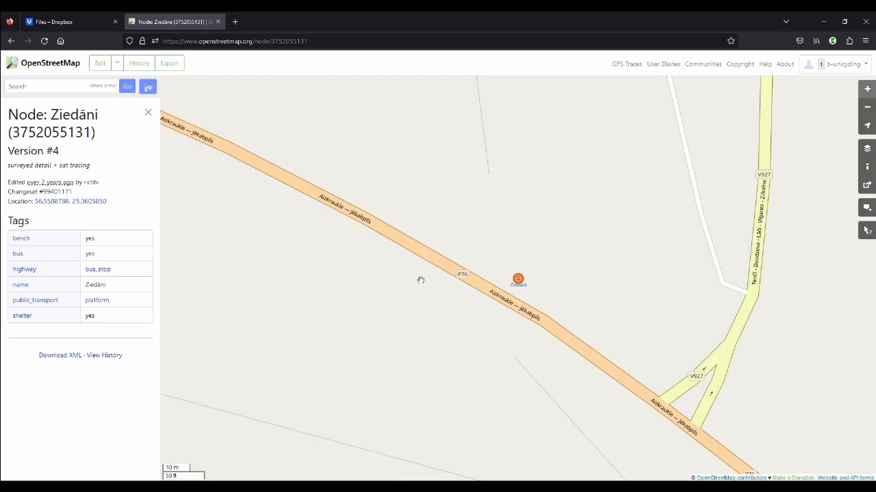
scroll(413, 287, "down", 1)
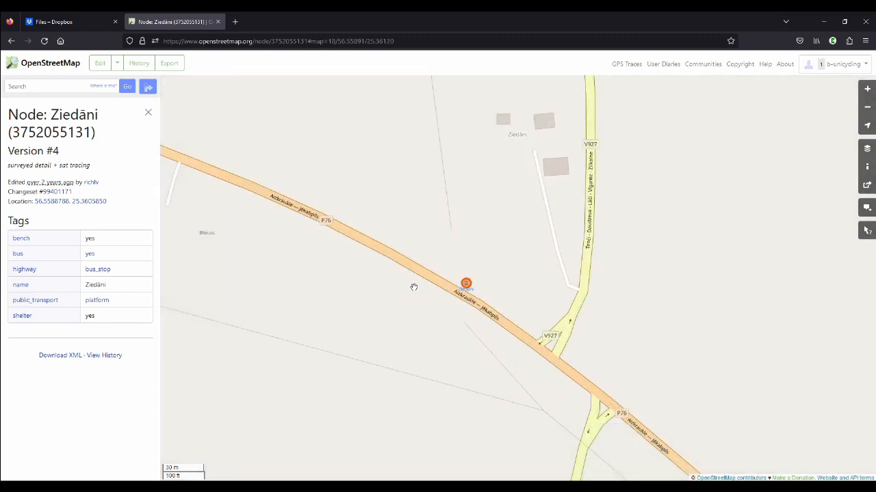
scroll(414, 287, "down", 1)
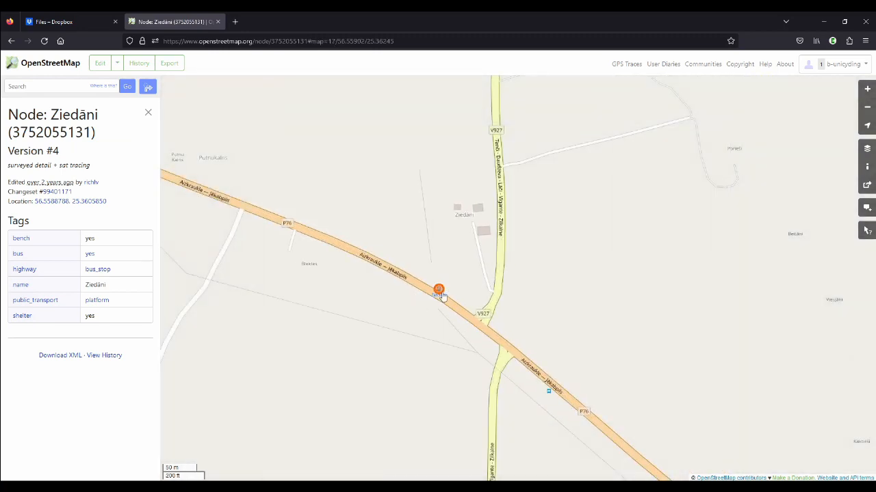
View the Porieši sign close-up, then pan the map around the Ziedāni houses.
key("alt+Tab")
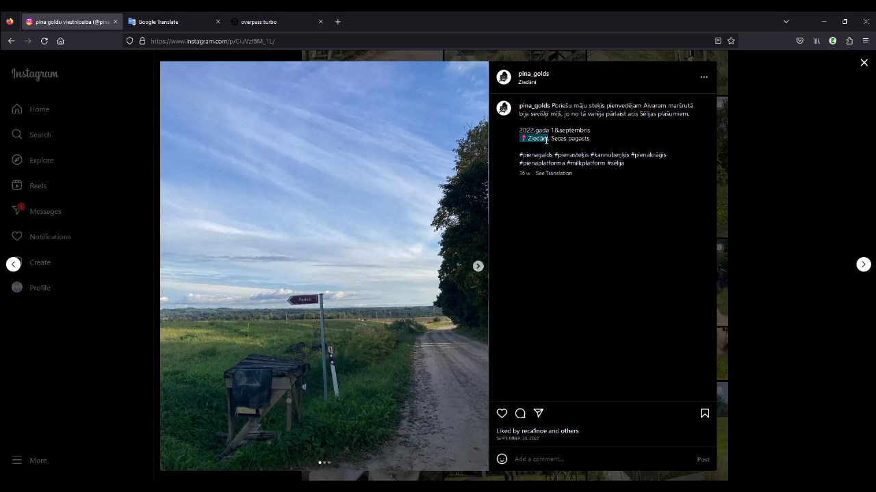
left_click(478, 267)
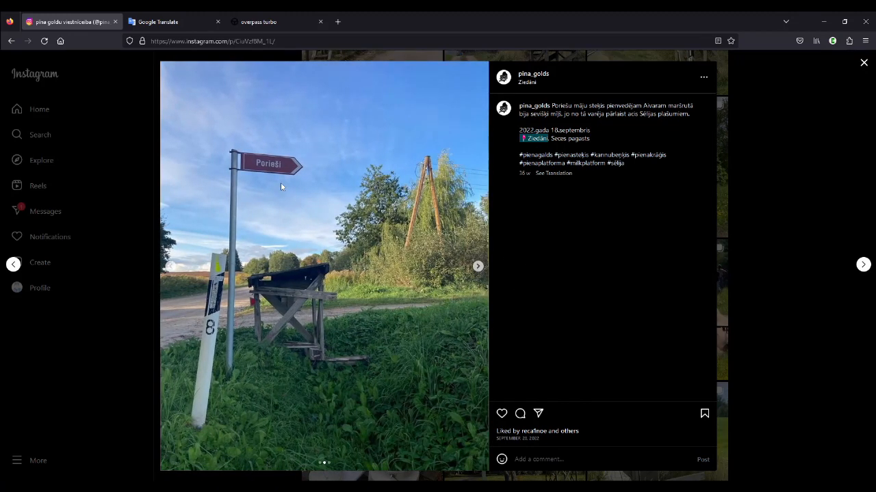
key("alt+Tab")
key("alt+Tab")
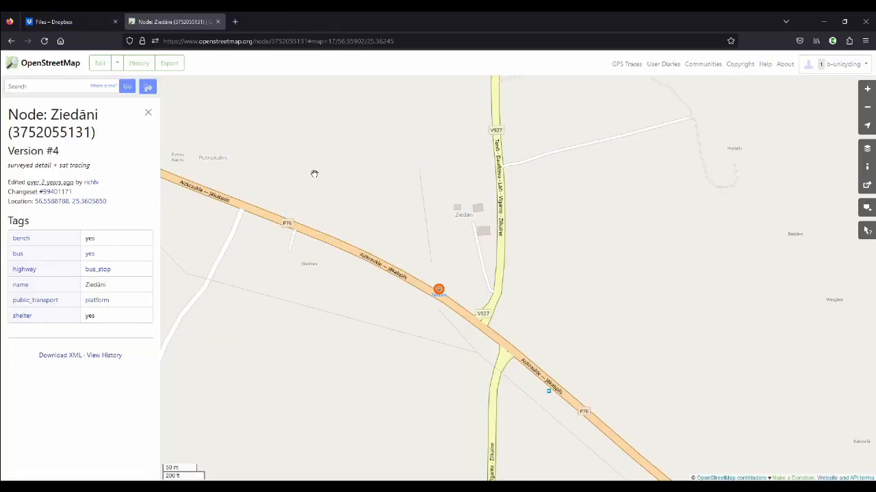
left_click_drag(691, 189, 535, 233)
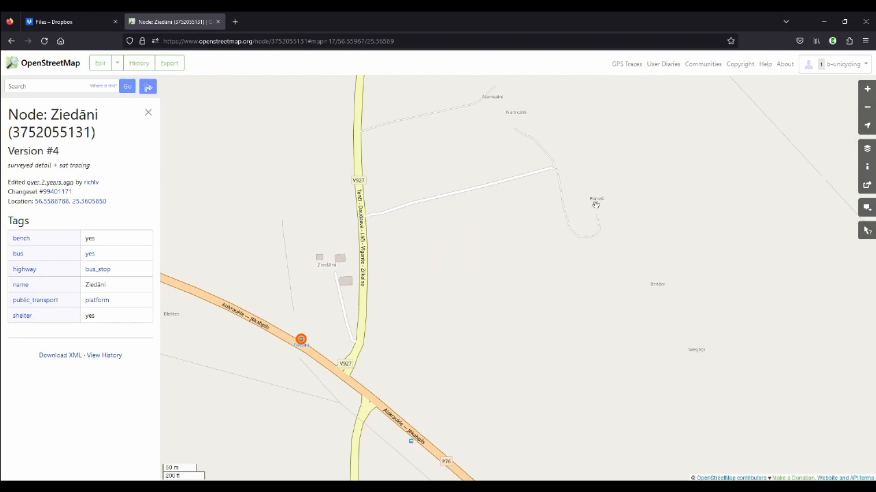
scroll(605, 188, "up", 2)
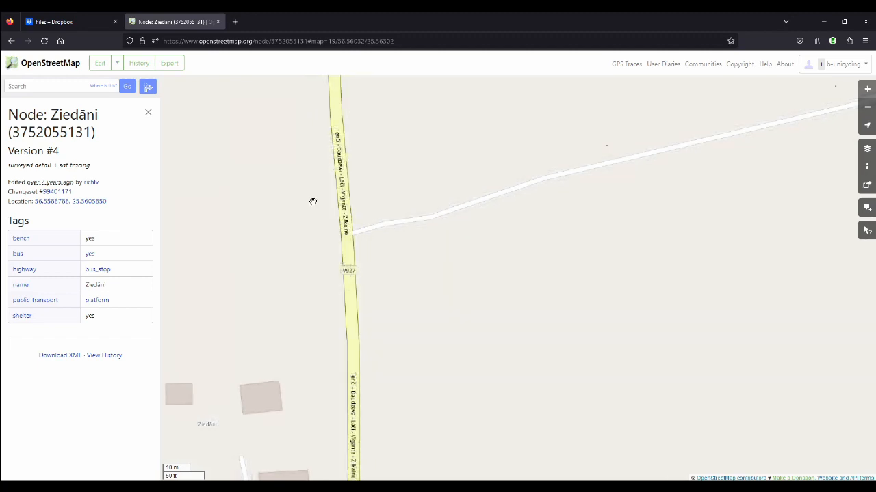
left_click_drag(313, 201, 342, 226)
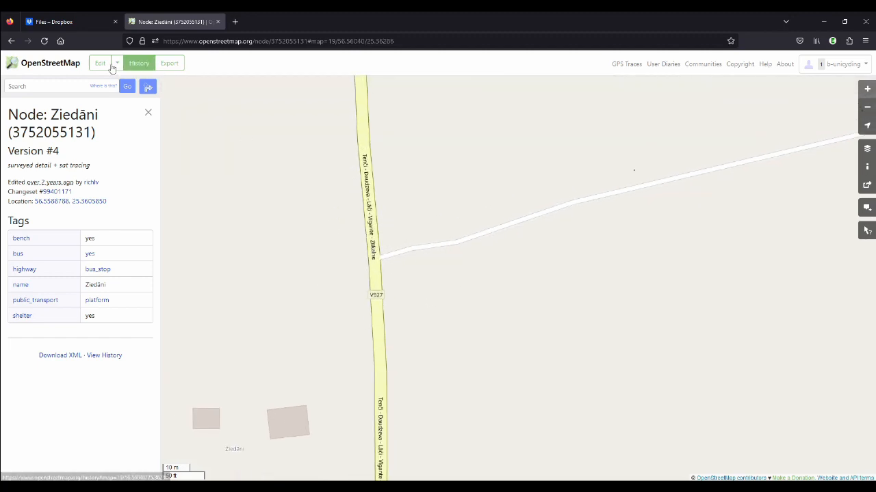
Browse the post's photos to the wooden stand, then return to the Ziedāni node page.
key("alt+Tab")
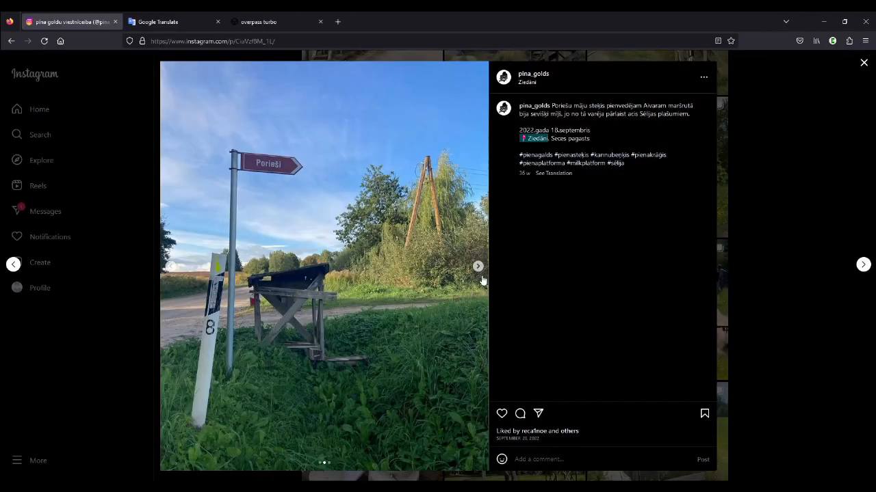
left_click(172, 268)
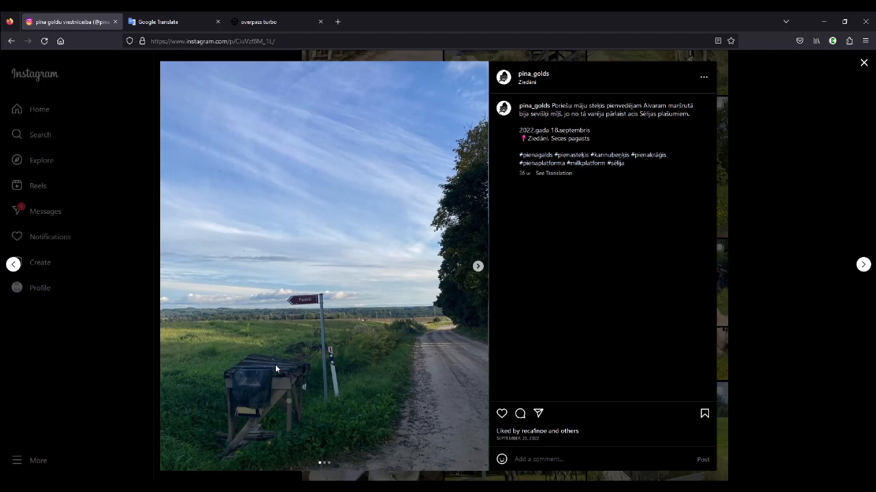
left_click(478, 266)
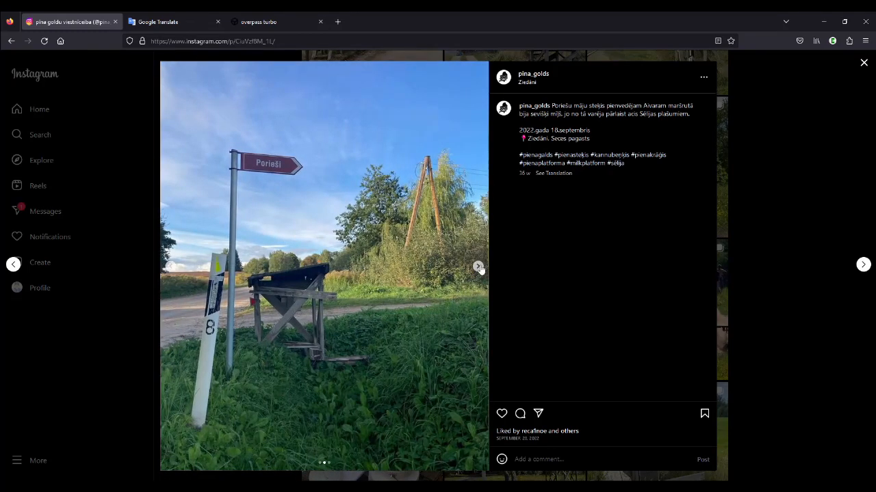
left_click(478, 266)
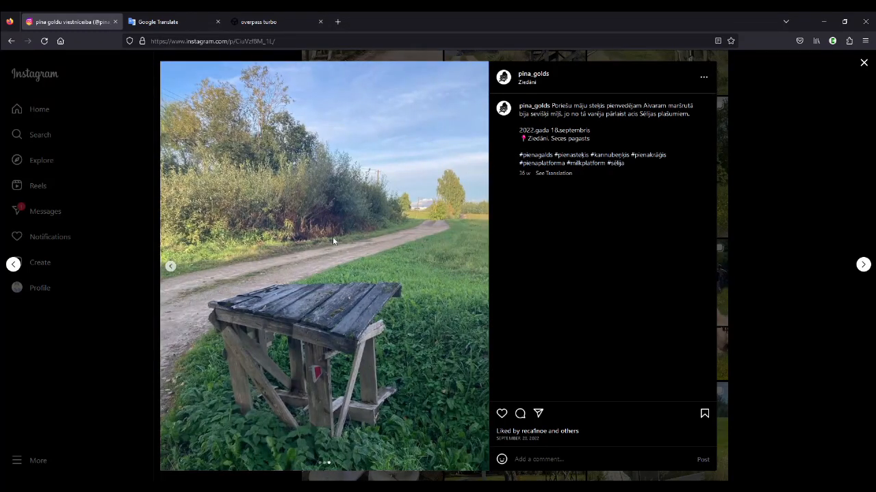
key("alt+Tab")
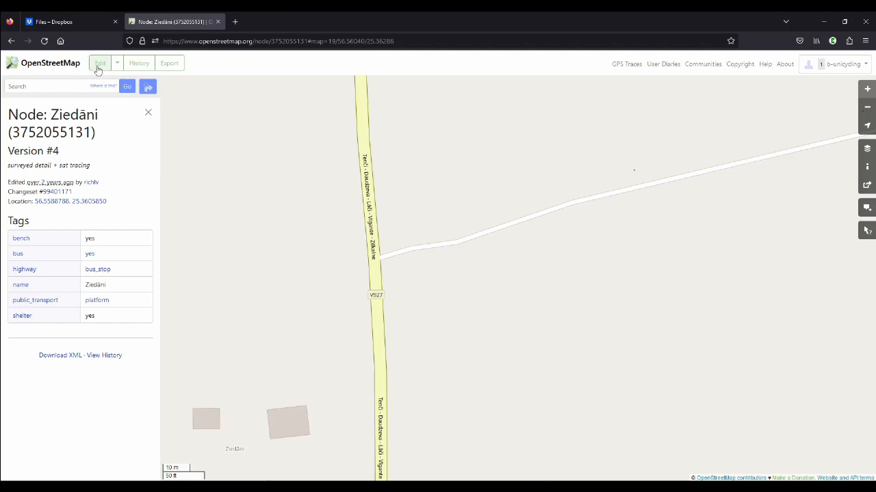
Start editing here and set a surface type on the service road branching east.
left_click(99, 65)
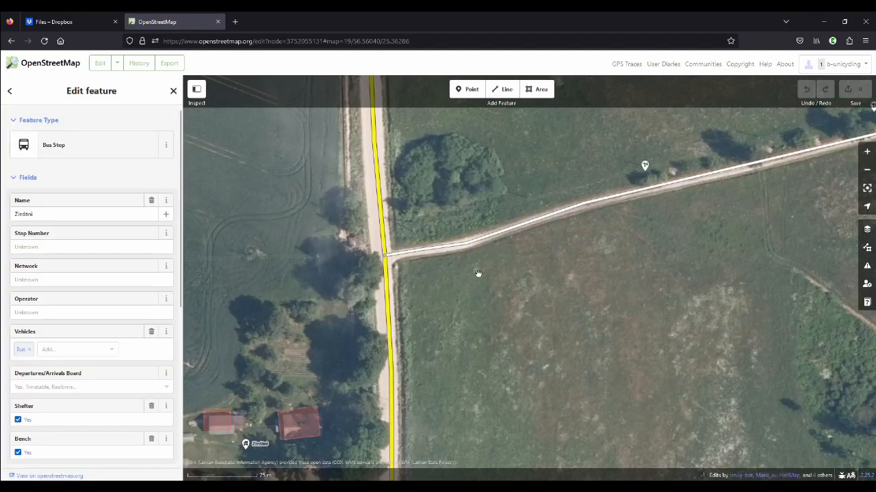
left_click(416, 257)
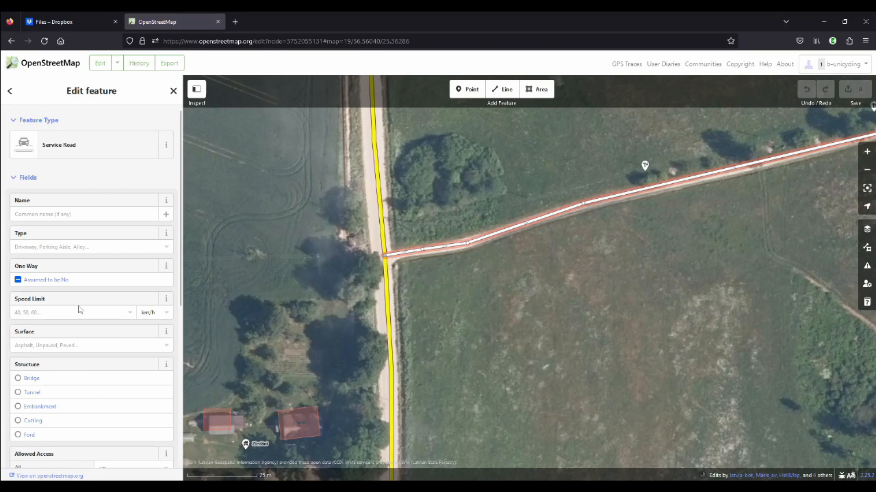
left_click(82, 346)
left_click(76, 370)
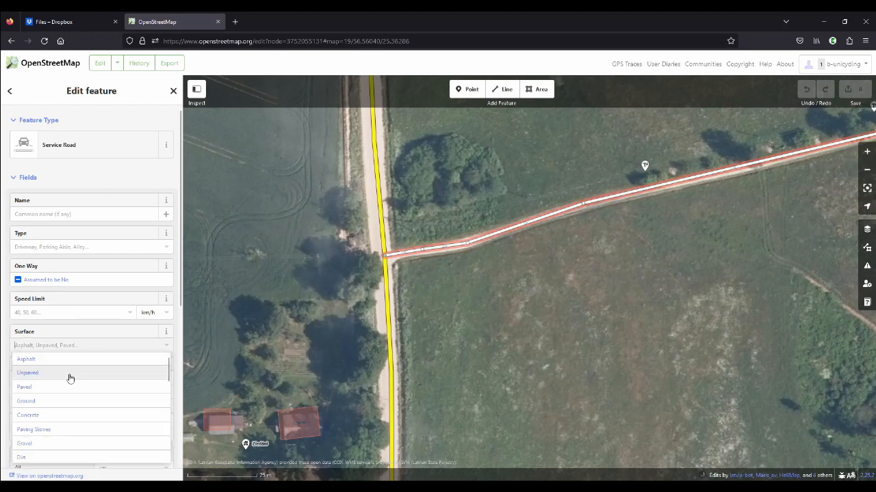
left_click(514, 290)
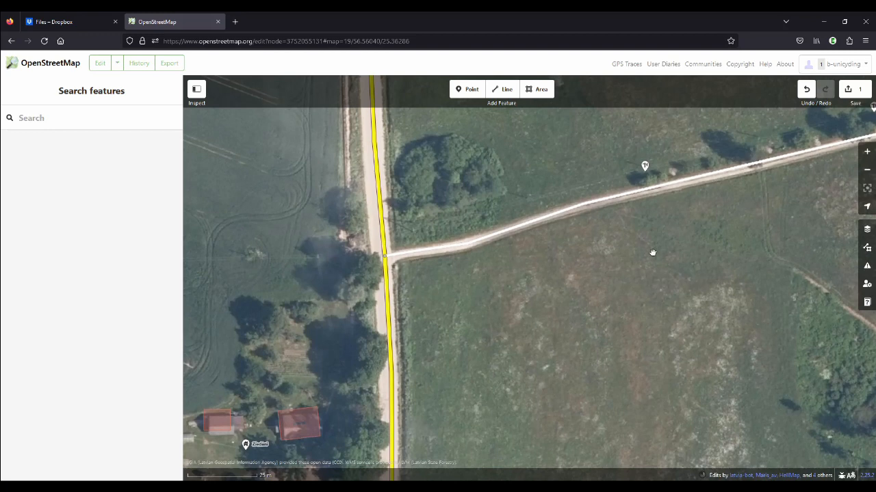
Check the Porieši sign photo, then add a Power Pole point north of the service road junction.
key("alt+Tab")
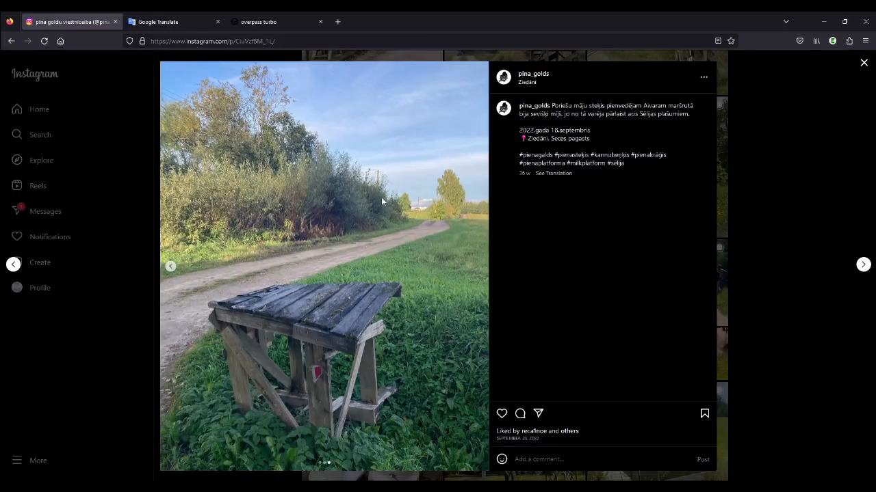
left_click(170, 266)
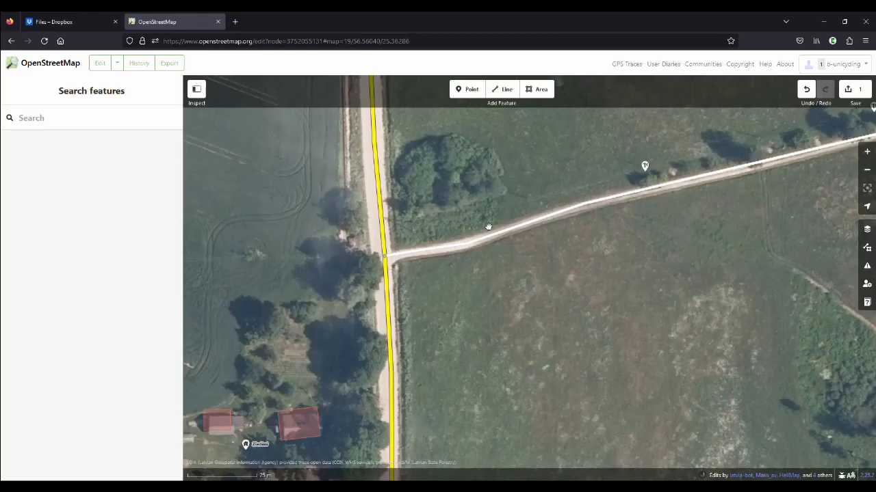
left_click(468, 89)
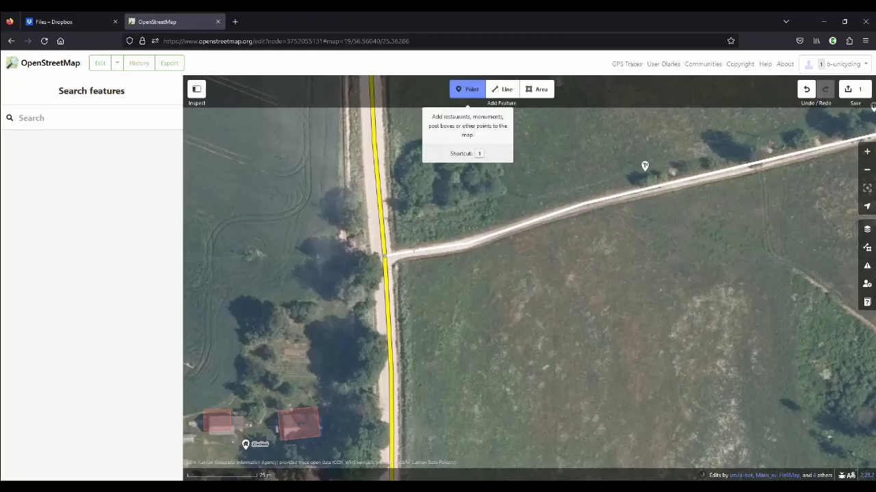
left_click(413, 224)
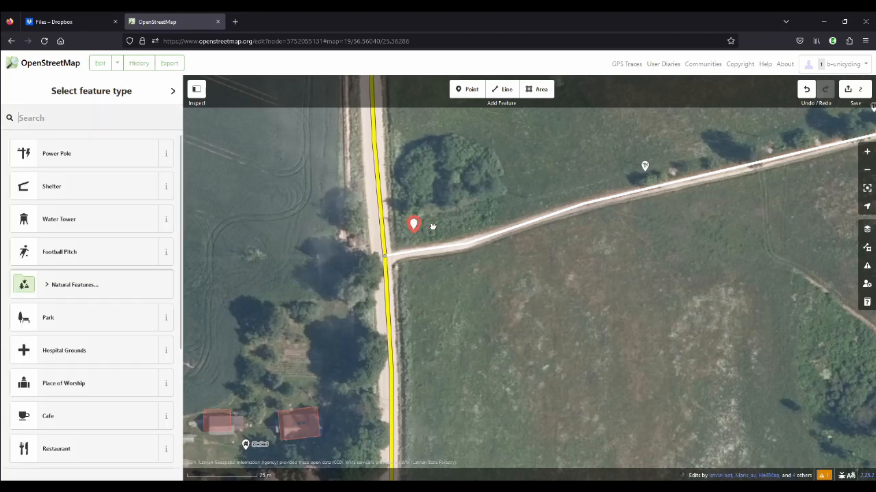
left_click(83, 156)
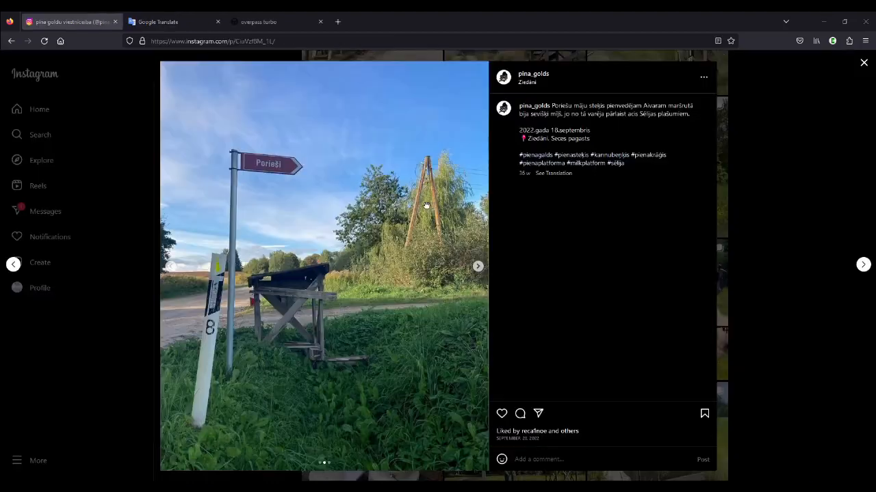
key("alt+Tab")
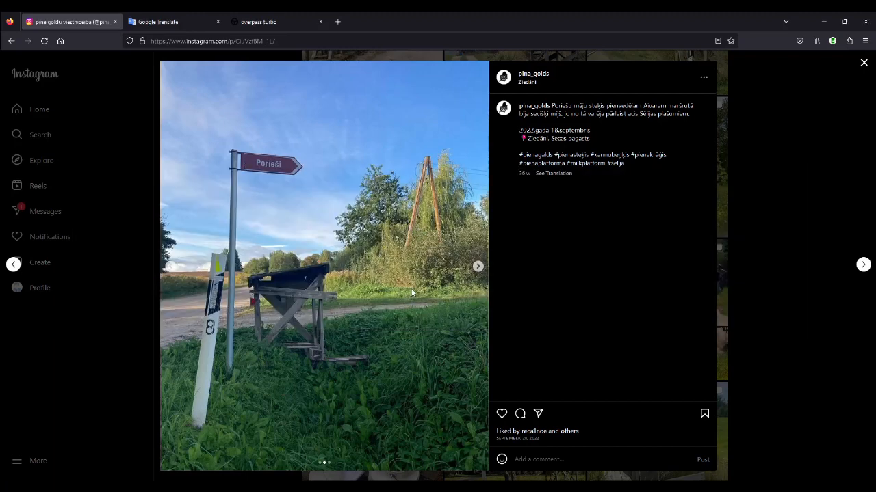
Draw a small generic area for the stand just south of the junction.
key("alt+Tab")
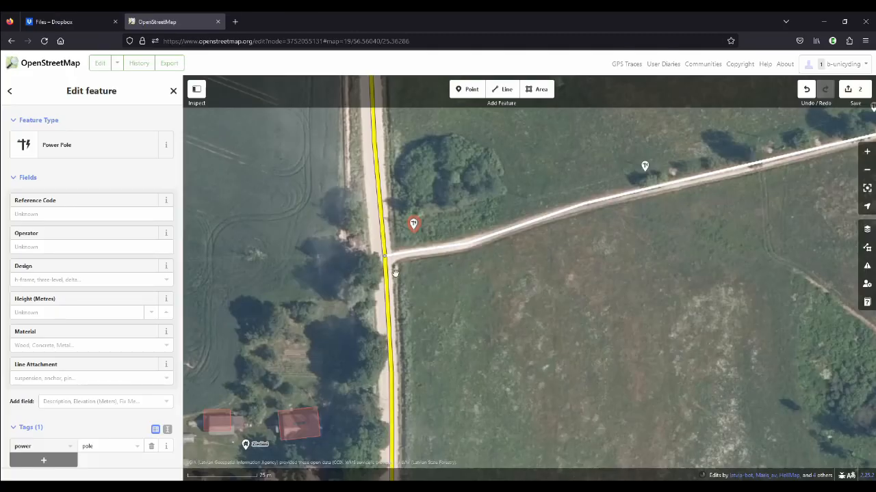
scroll(394, 274, "up", 5)
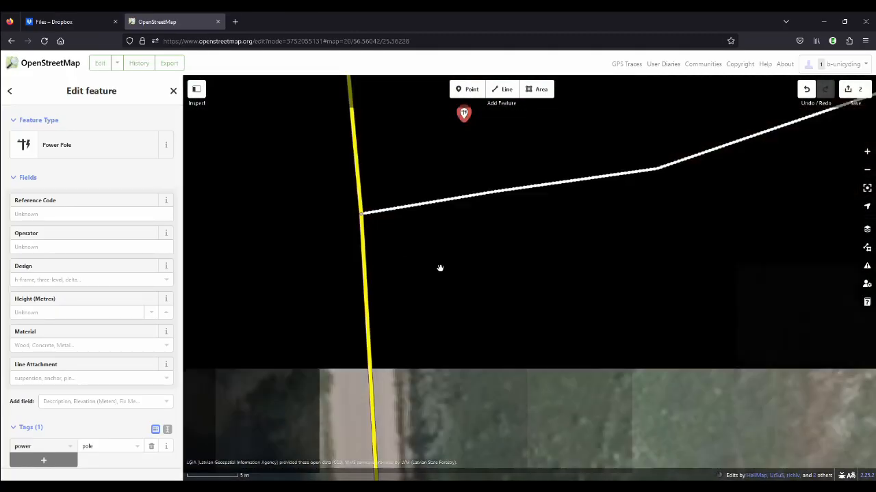
key("3")
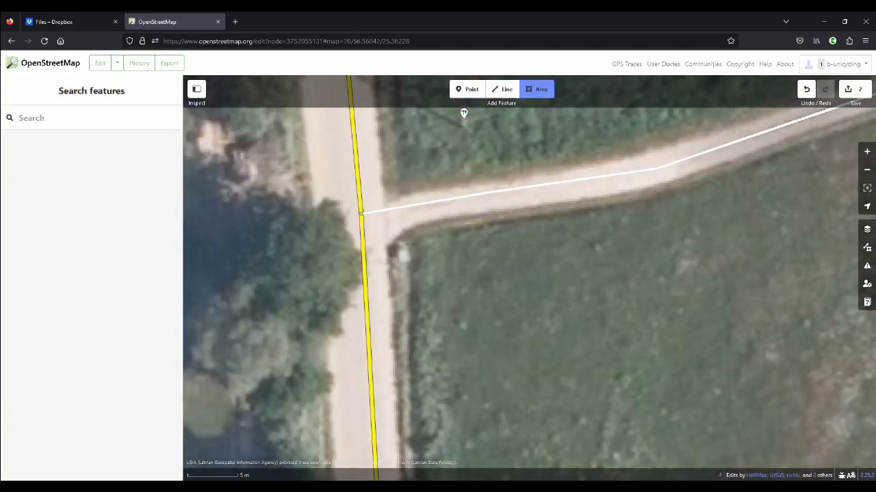
left_click(409, 258)
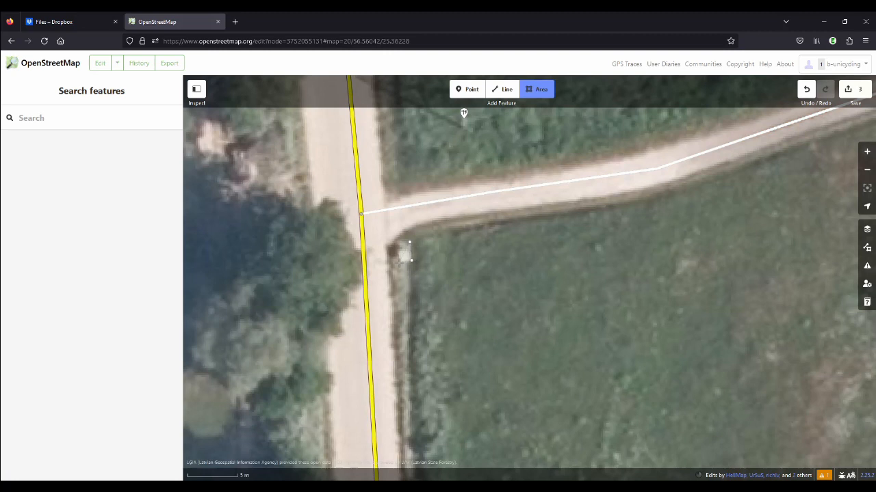
left_click(399, 261)
left_click(401, 246)
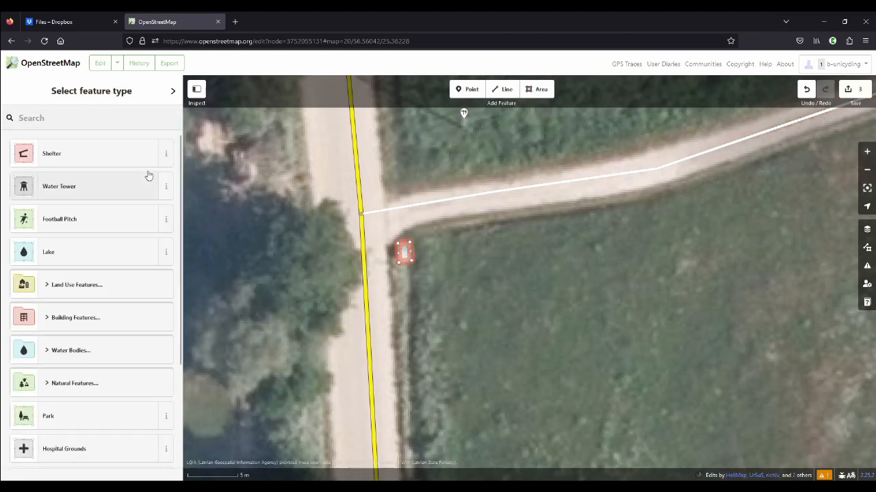
scroll(89, 273, "down", 5)
left_click(58, 446)
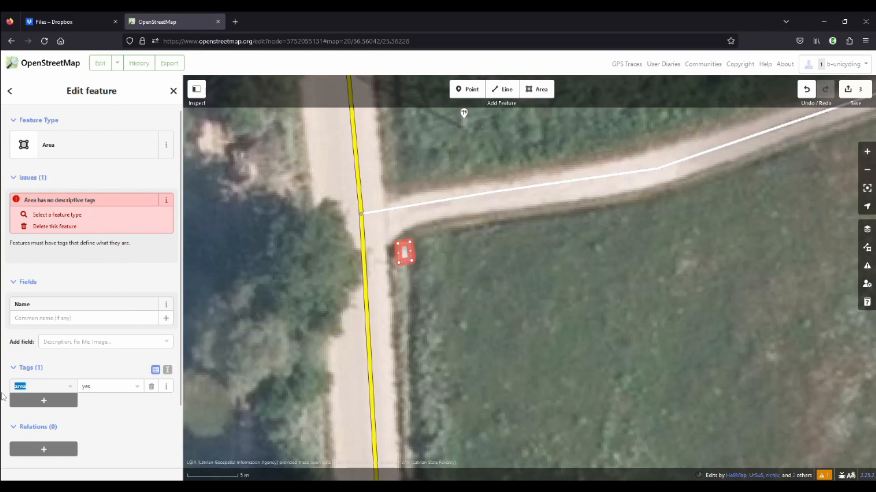
type("man_mad")
Tag it man_made=milk_churn_stand, material=wood, square its corners, and check the next stand photo.
key("Tab")
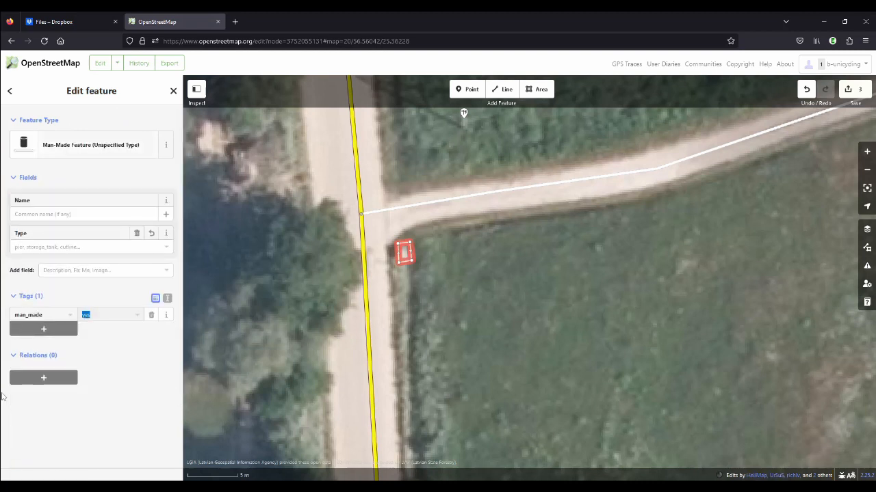
type("milk_churn_stand")
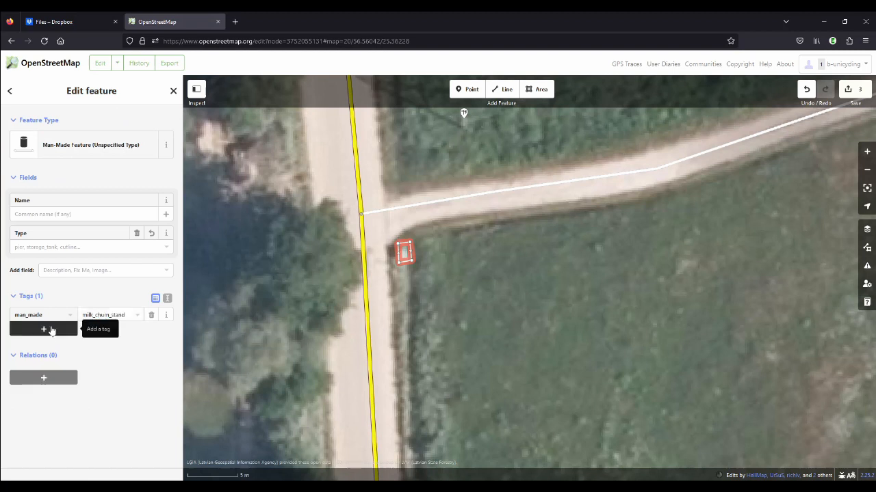
key("Tab")
type("mat")
key("Tab")
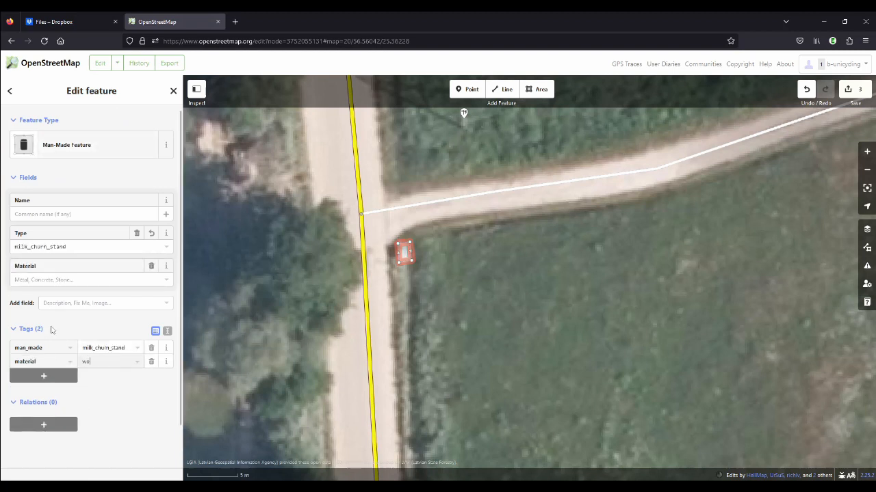
type("wood")
left_click(421, 265)
left_click(403, 253)
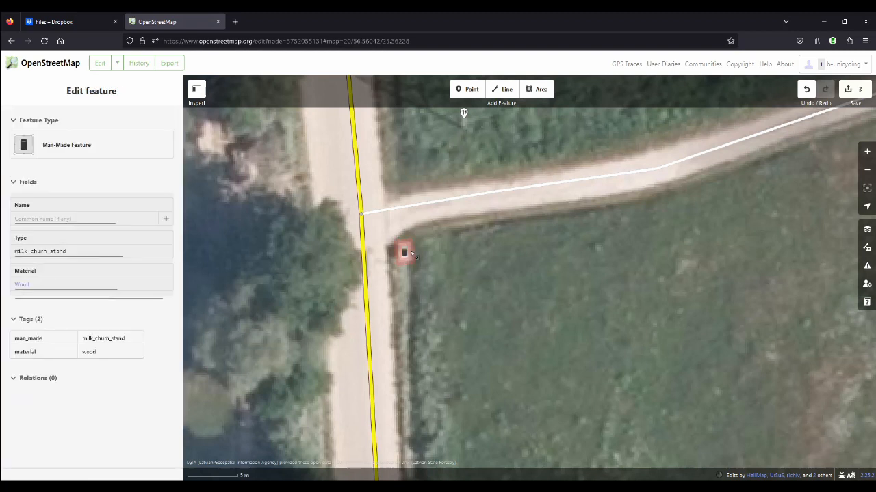
key("q")
scroll(411, 274, "down", 3)
scroll(368, 334, "down", 5)
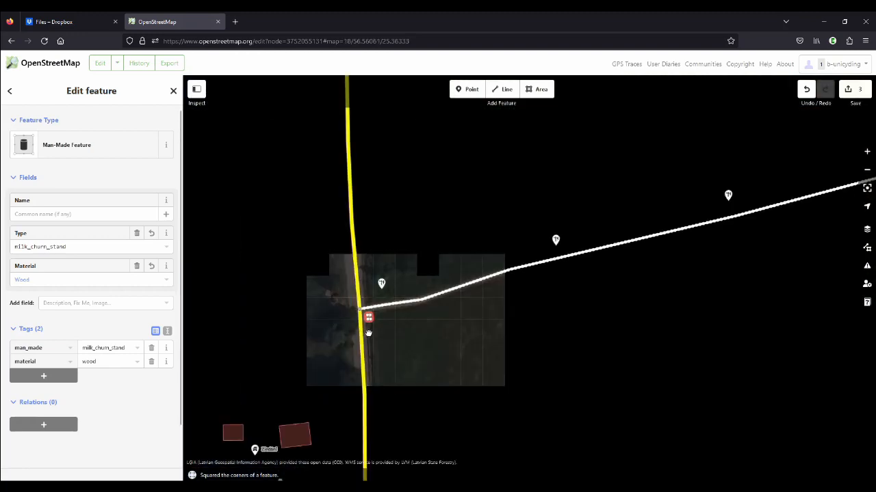
key("alt+Tab")
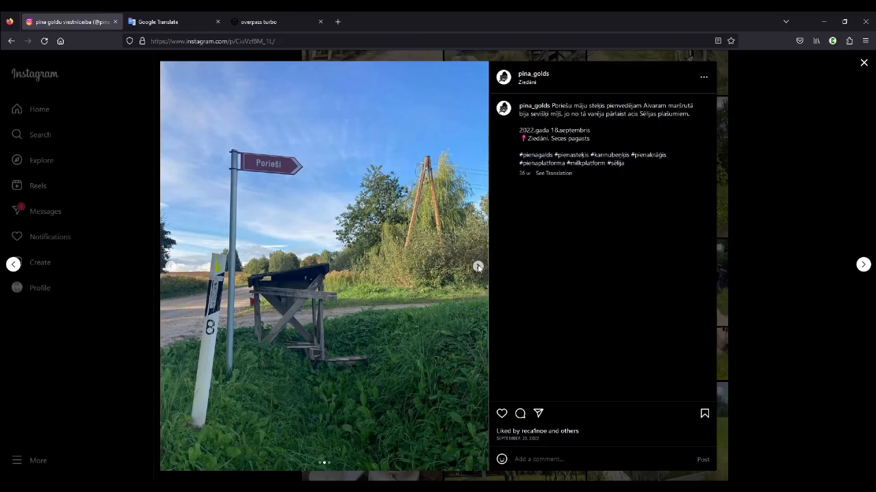
left_click(478, 266)
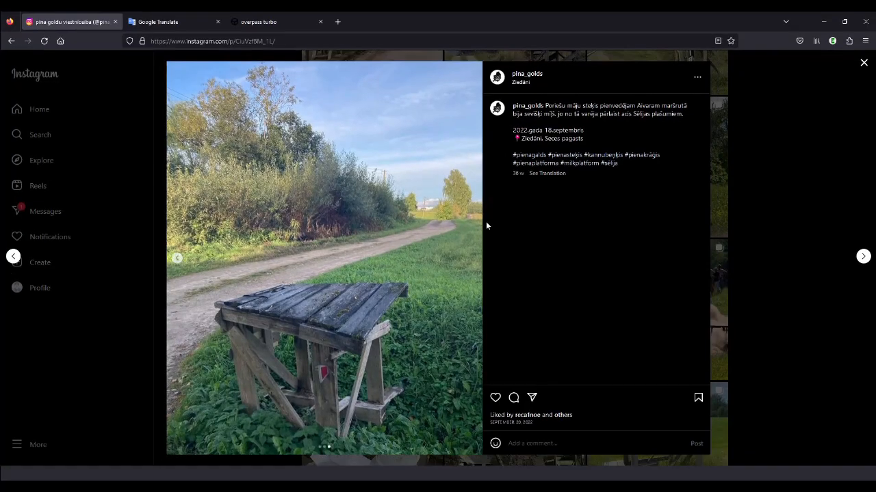
key("alt+Tab")
Outline the tree clump north of the junction as a closed area.
key("Escape")
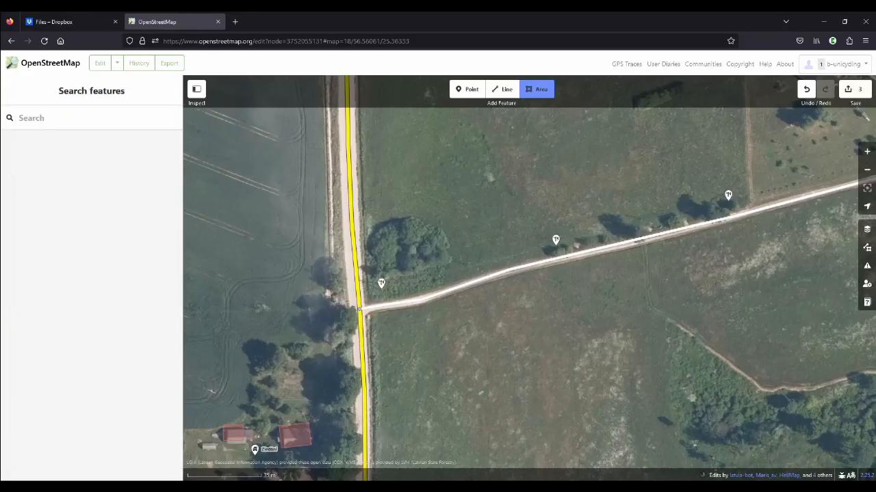
left_click(387, 274)
left_click(417, 271)
left_click(442, 257)
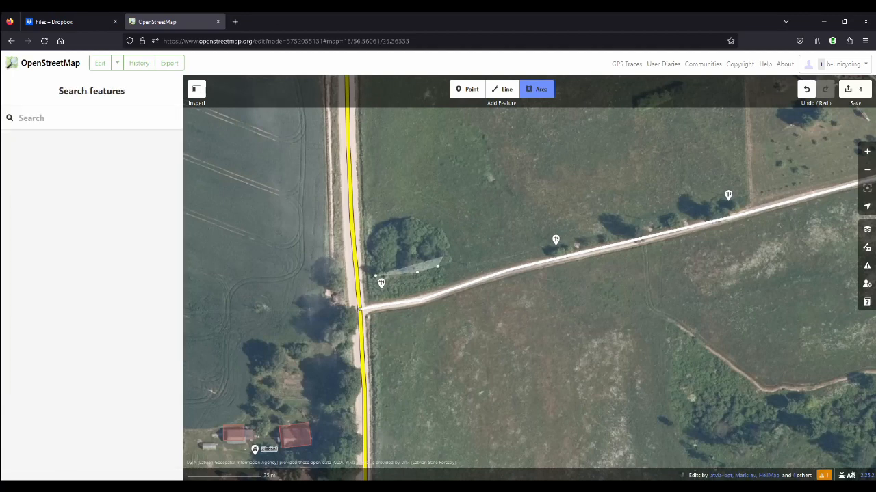
left_click(378, 274)
left_click(438, 233)
left_click(417, 220)
left_click(398, 222)
left_click(376, 231)
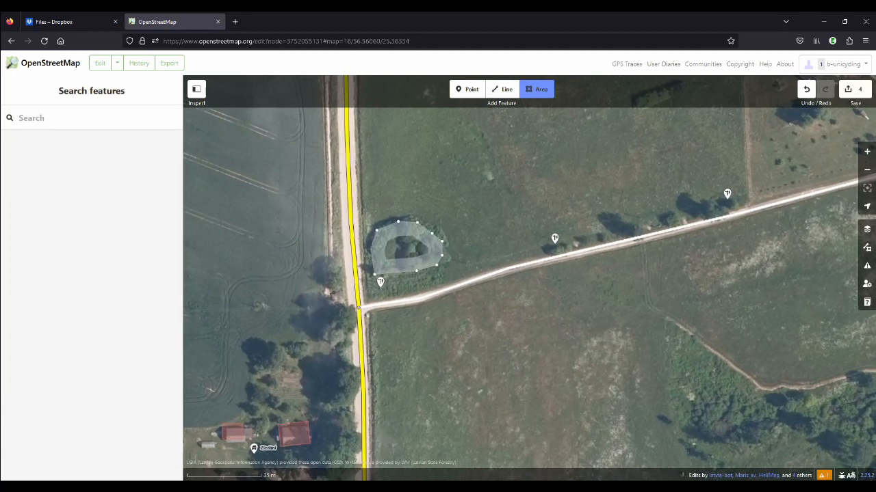
left_click(369, 247)
left_click(375, 231)
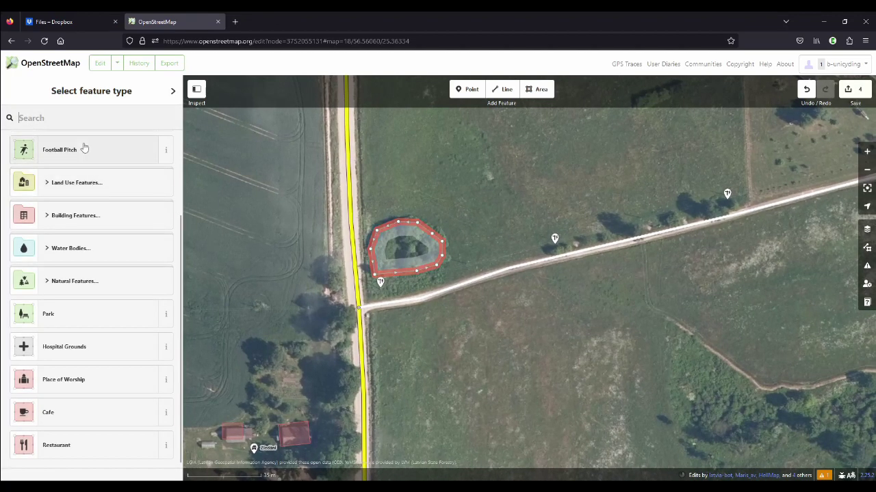
Tag the outline as Natural Wood, deselect it, and look at the houses east of the junction.
left_click(74, 280)
left_click(60, 355)
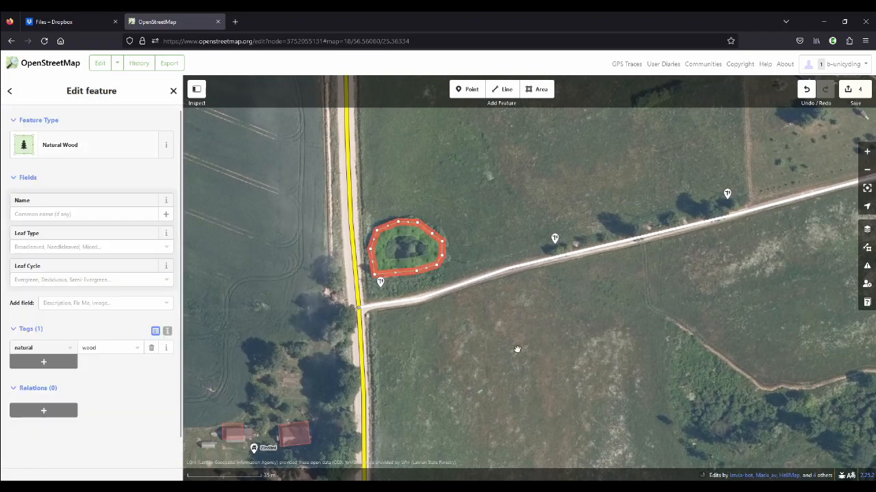
key("Escape")
left_click_drag(640, 303, 457, 329)
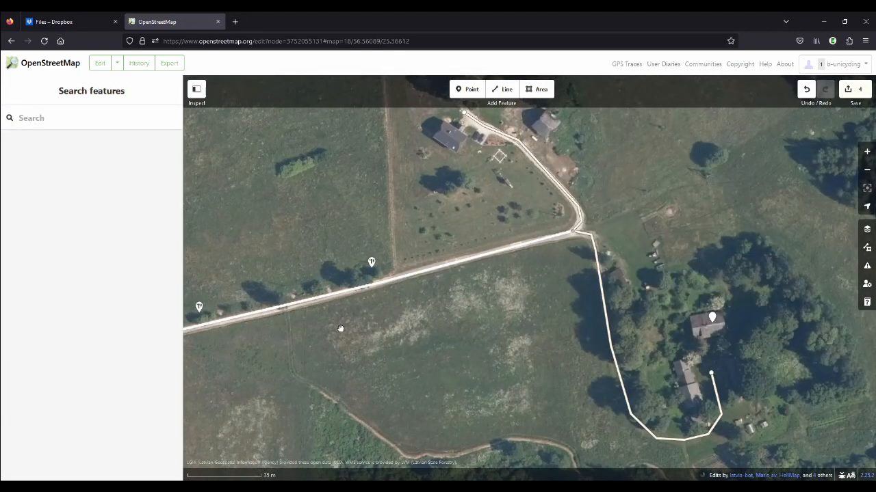
scroll(290, 357, "down", 3)
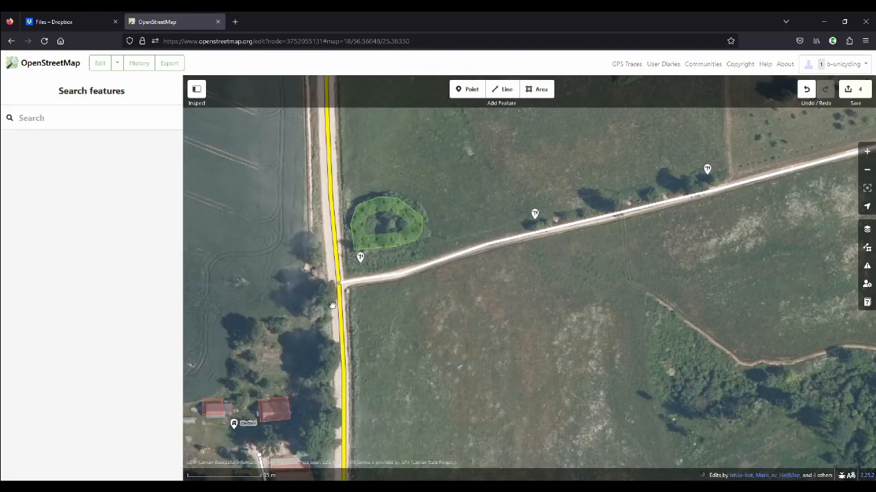
scroll(333, 305, "up", 5)
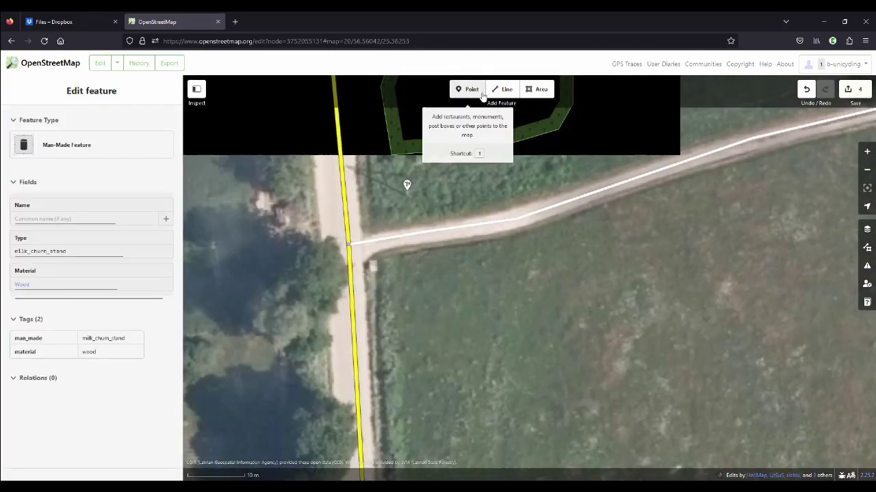
Place a Guidepost point at the signpost by the junction and start on its name, checking the sign photo.
left_click(466, 88)
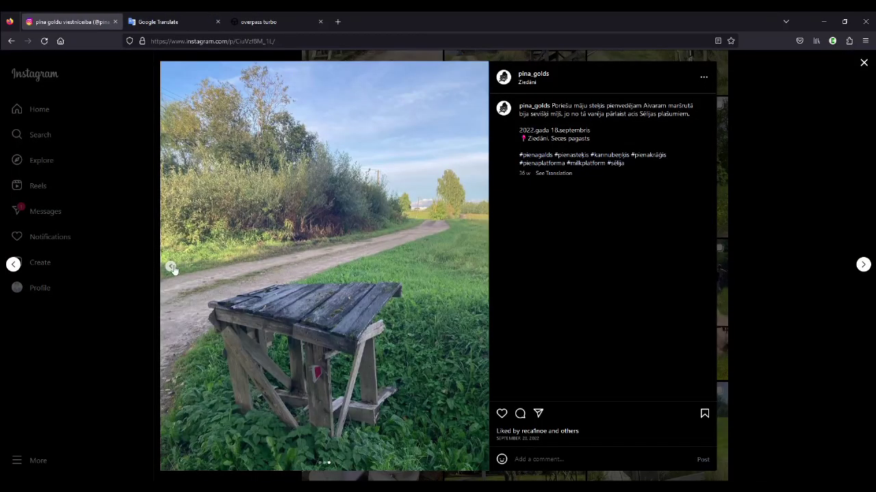
left_click(171, 267)
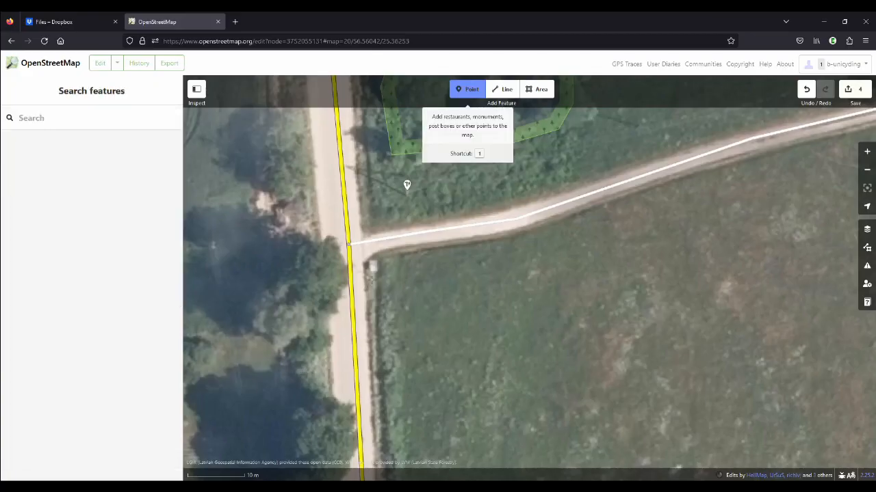
scroll(370, 278, "up", 1)
scroll(350, 268, "up", 1)
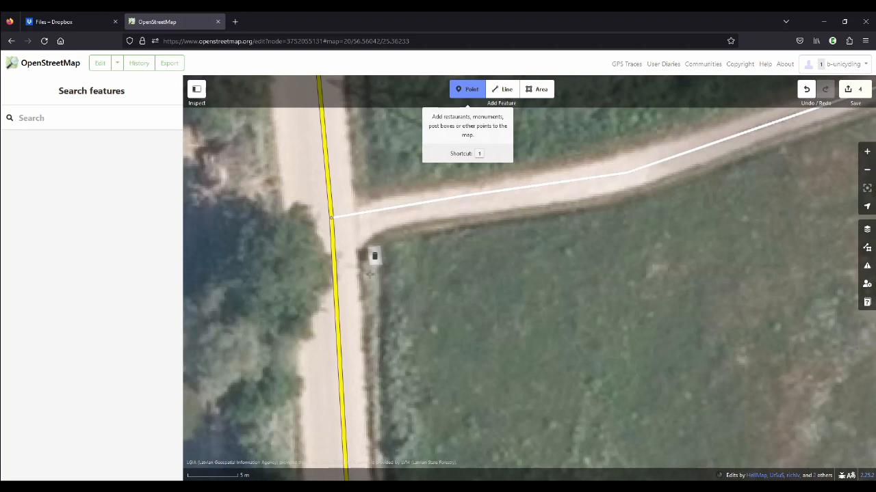
left_click(370, 274)
type("guide")
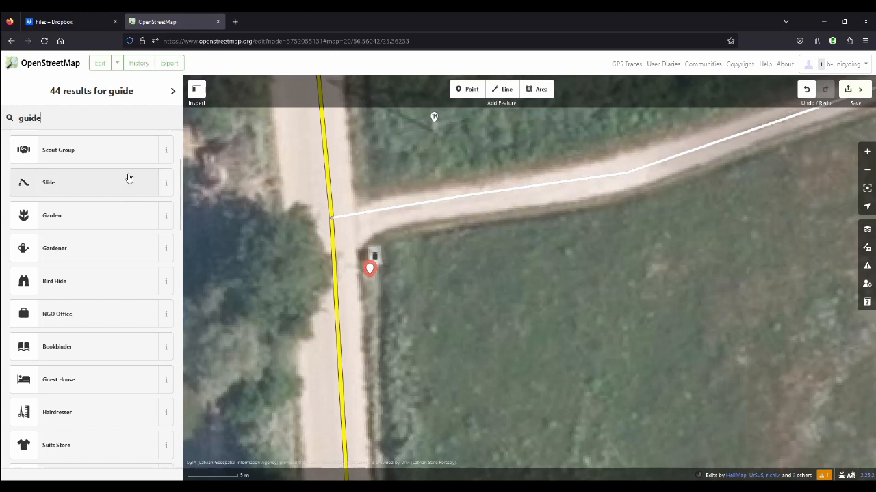
type("post")
left_click(96, 149)
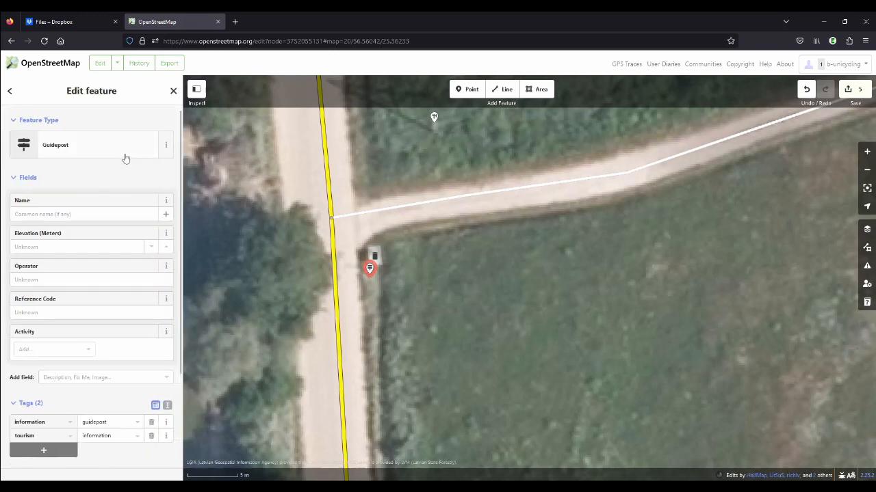
left_click(82, 214)
key("alt+Tab")
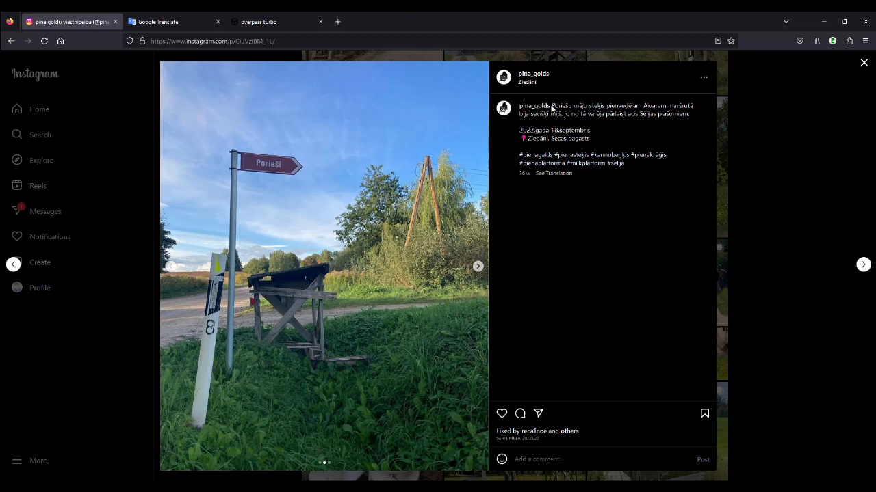
Copy Poriešu from the caption and paste it as the guidepost's name Porieši.
double_click(555, 105)
left_click(611, 139)
double_click(563, 106)
key("ctrl+c")
left_click(578, 105)
key("alt+Tab")
key("ctrl+v")
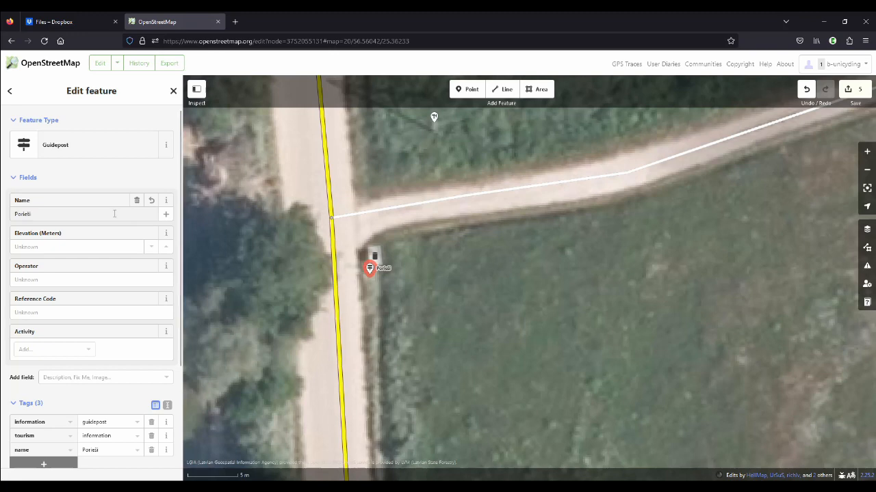
Deselect the guidepost and start saving the five edits with comment 'added power poles, milk churn stand, guidepost'.
left_click(435, 304)
scroll(434, 302, "down", 3)
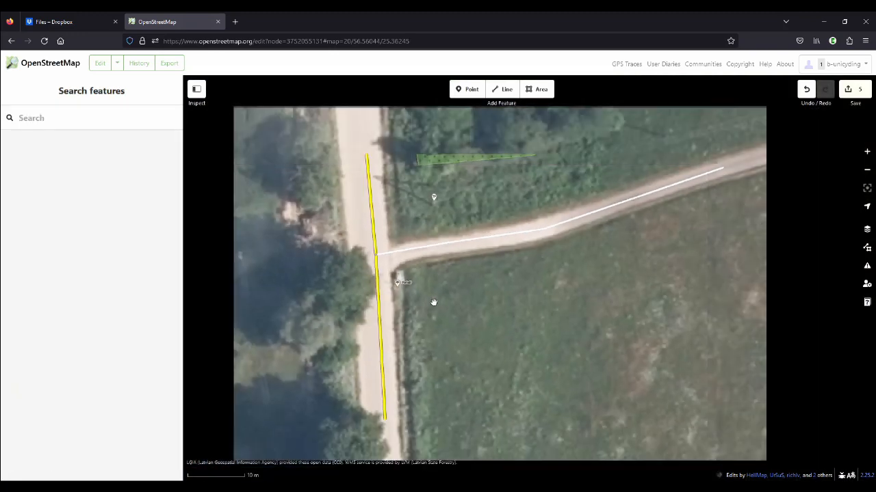
scroll(434, 302, "down", 3)
left_click(520, 260)
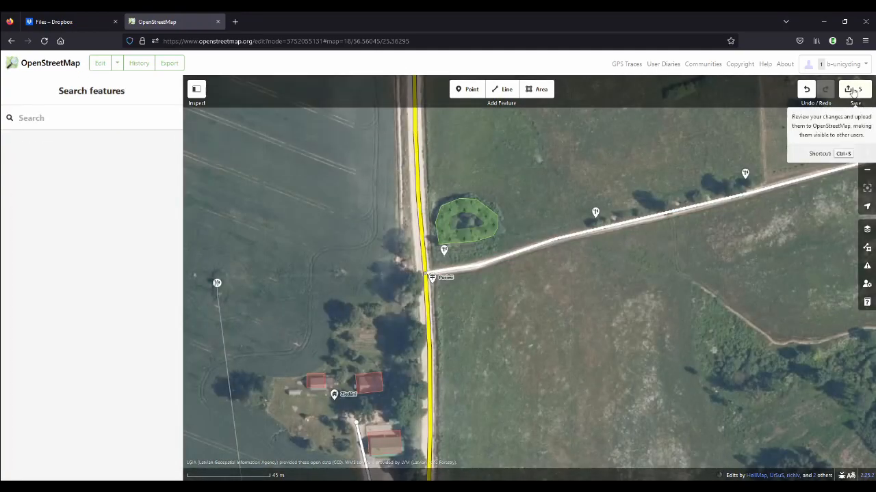
left_click(849, 89)
type("added ")
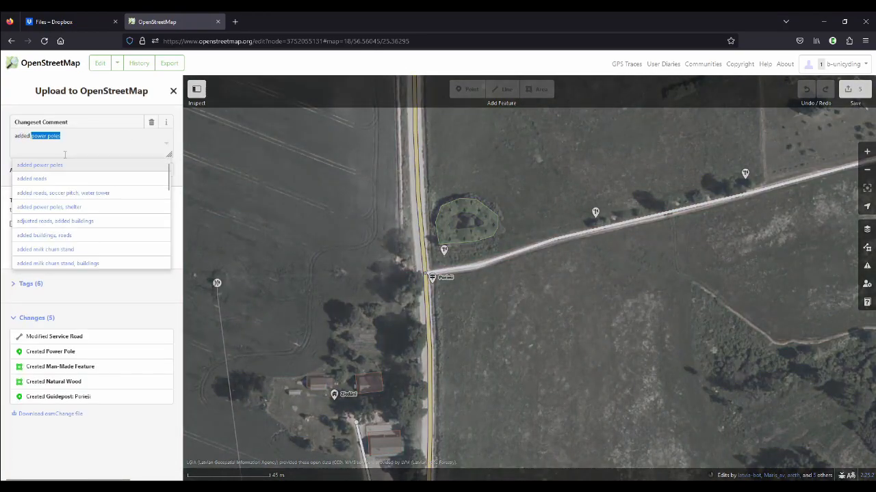
type("power poles, milk churn stand,")
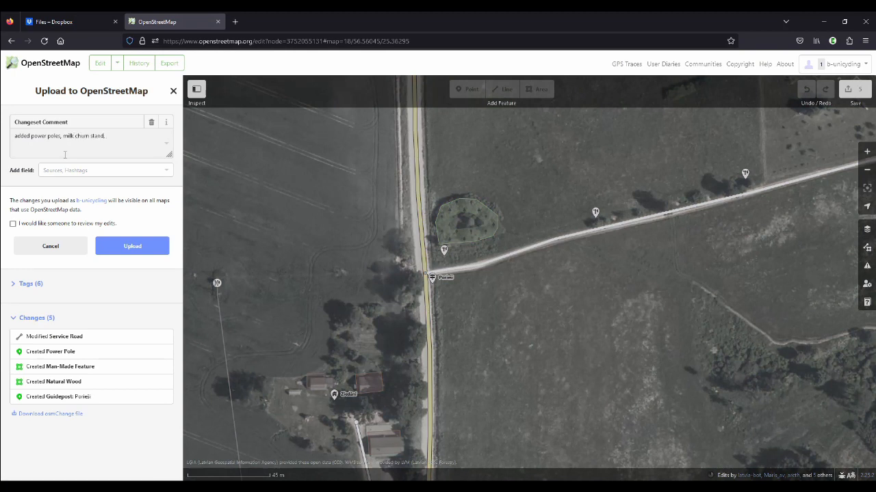
type(" guidepost")
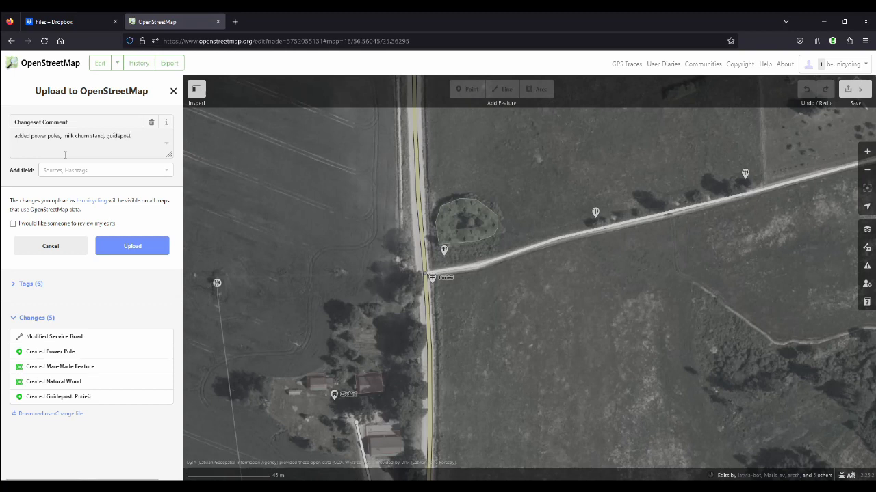
Add Sources listing Aerial Imagery and Street-Level Photos, then upload the changeset.
left_click(61, 170)
left_click(52, 198)
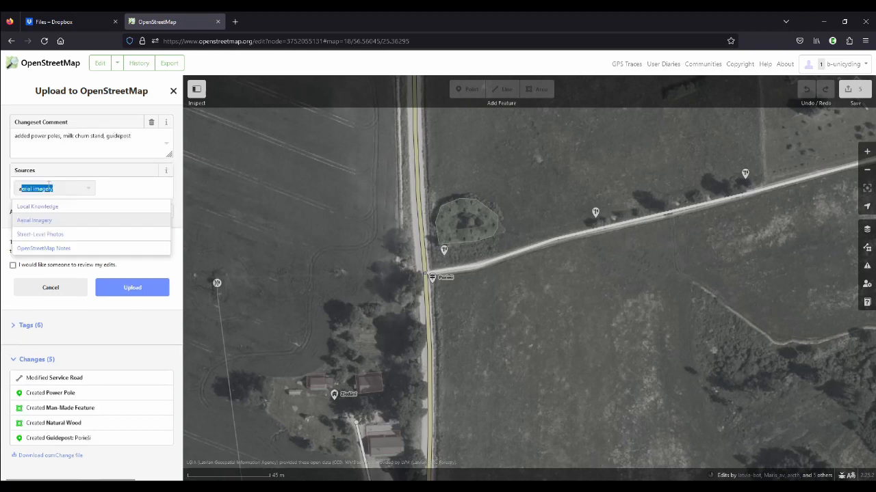
left_click(51, 221)
type("stre")
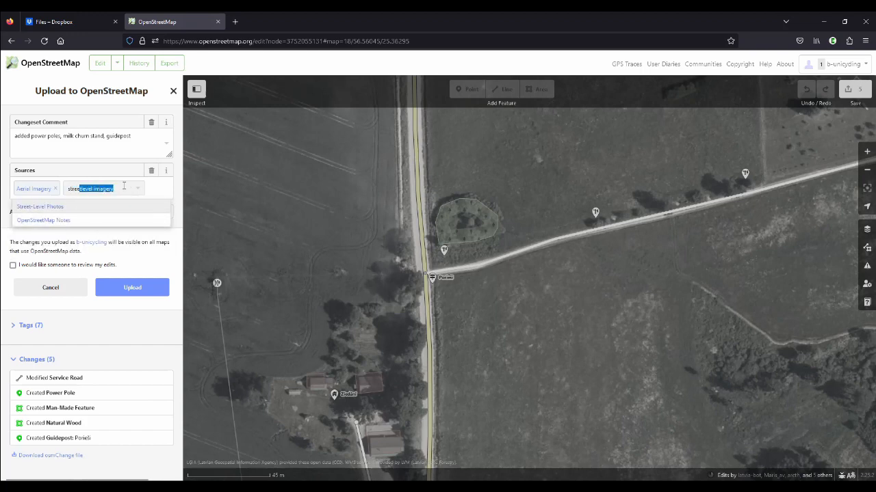
left_click(40, 206)
left_click(143, 276)
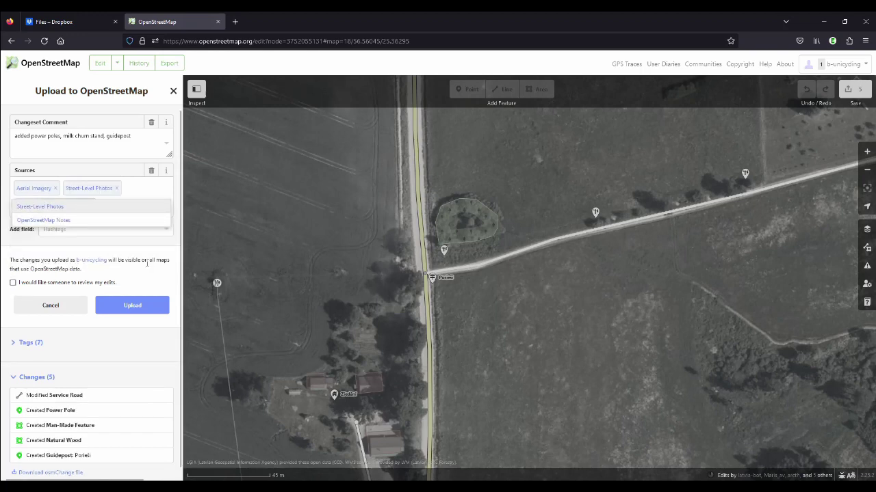
left_click(137, 305)
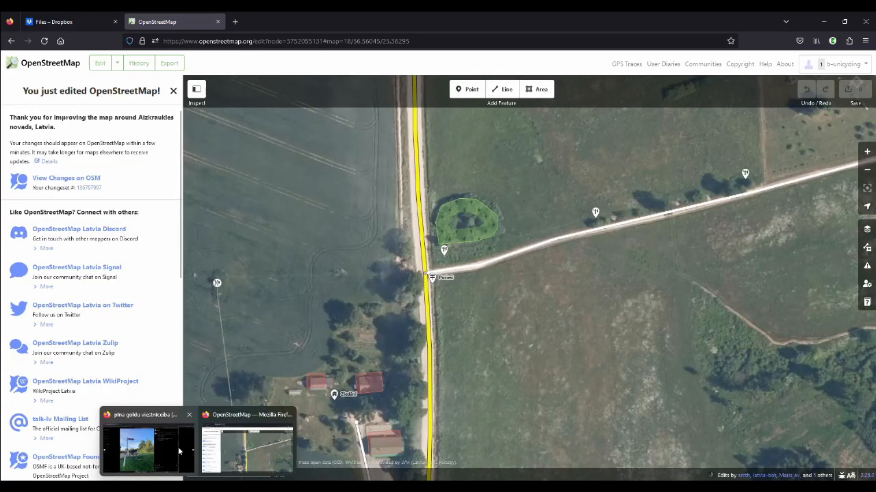
Switch to the browser window holding the overpass turbo milk churn stand query.
left_click(178, 447)
left_click(260, 22)
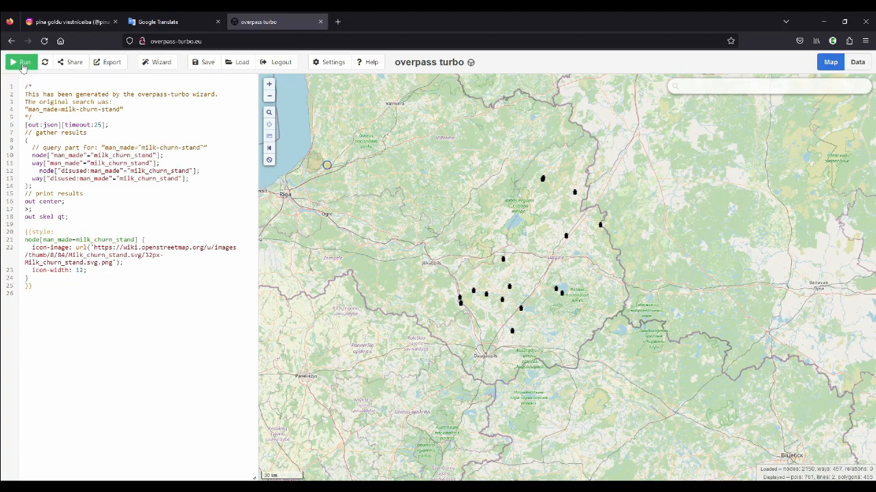
Rerun the milk churn stand query and inspect the new marker west of the cluster near Ziedāni.
left_click(23, 66)
left_click(600, 226)
left_click(629, 249)
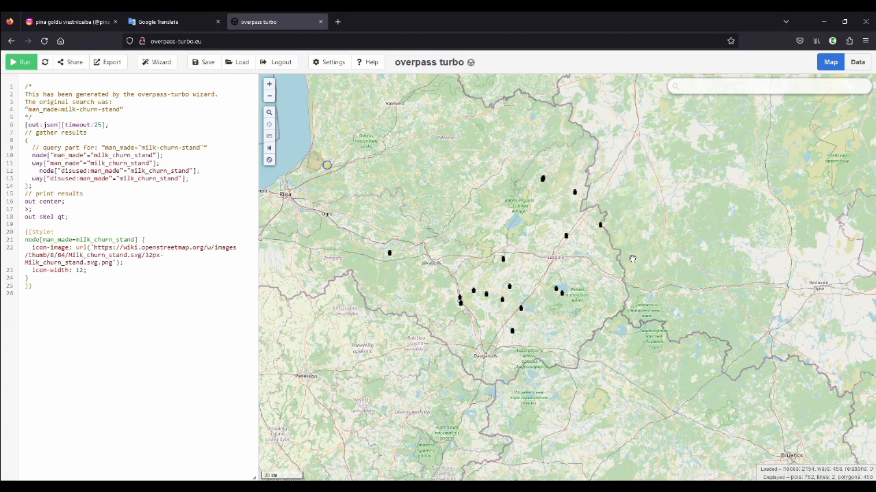